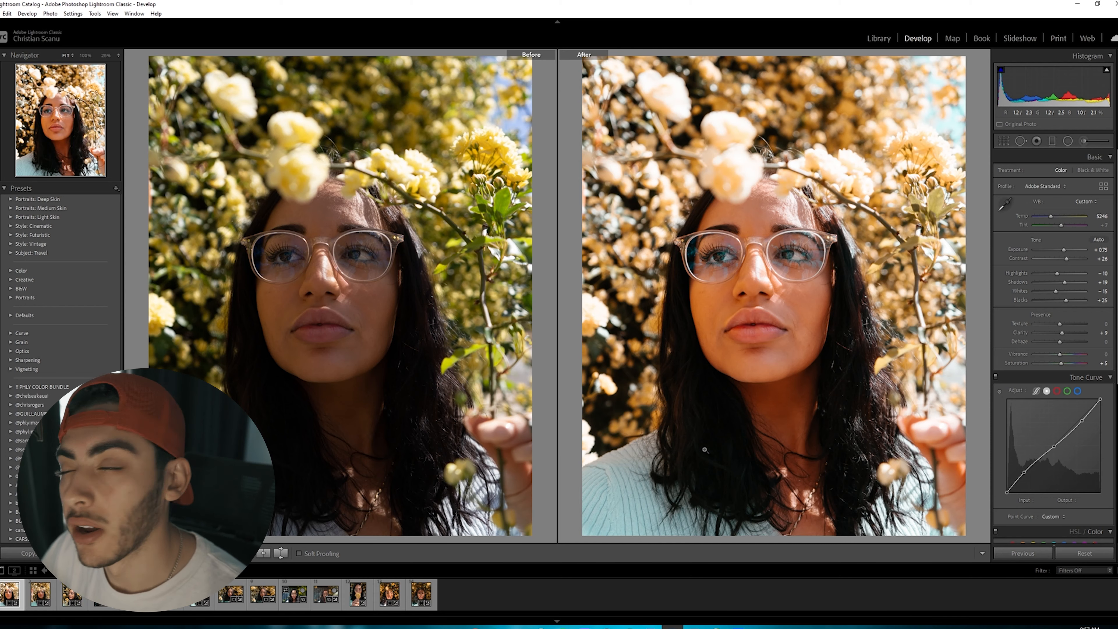
Reset all edits on the first portrait, leave the before/after comparison and apply the goldenrush preset
click(1084, 553)
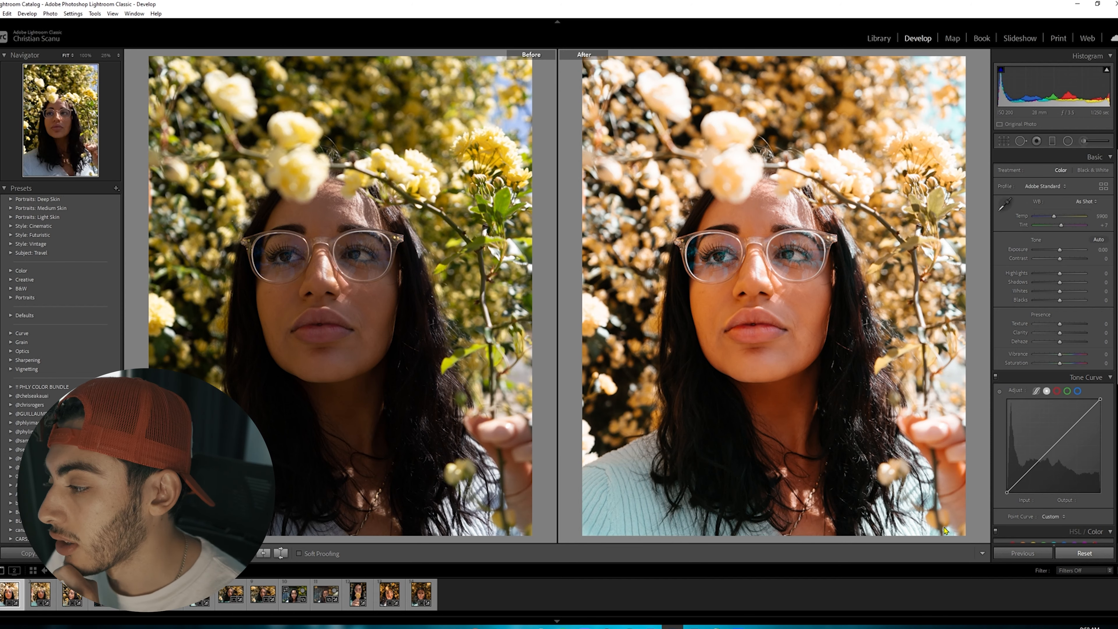
key(y)
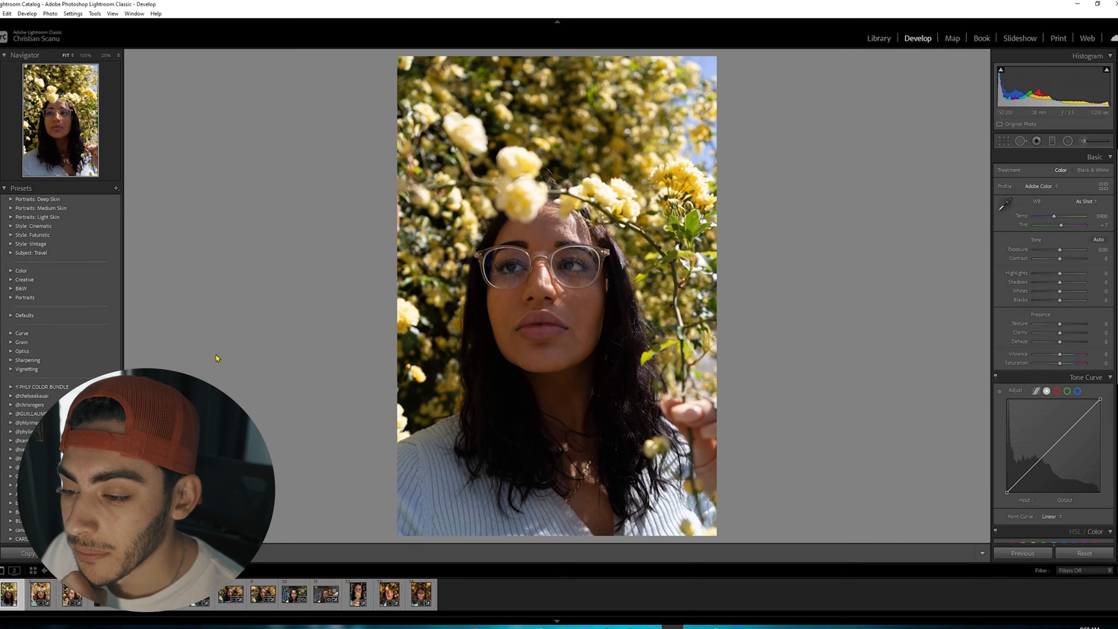
scroll(102, 345, down, 7)
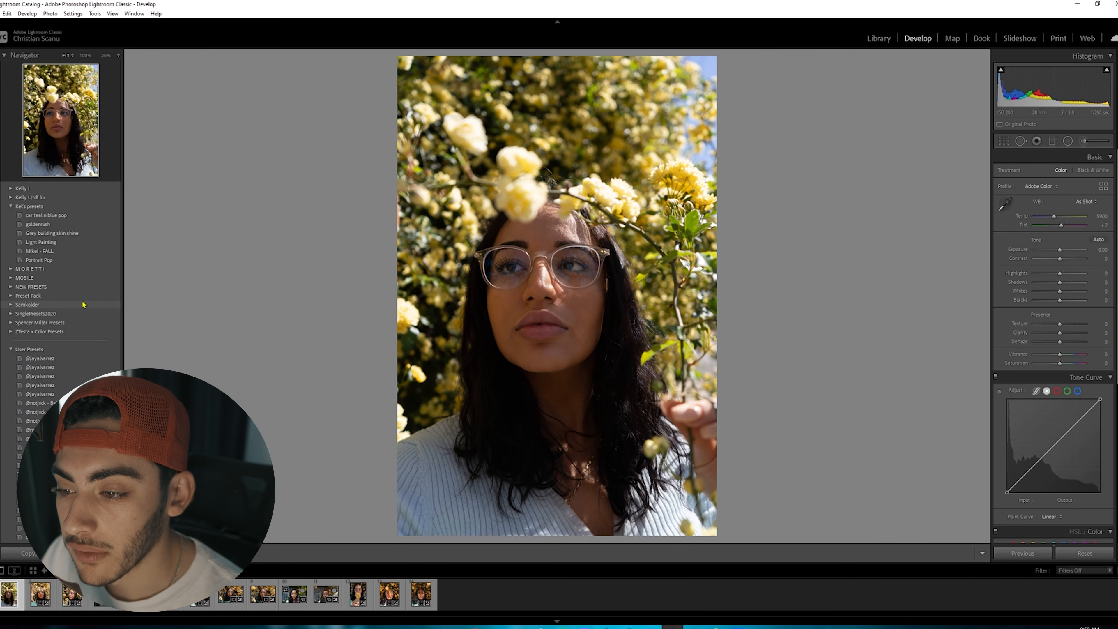
click(94, 315)
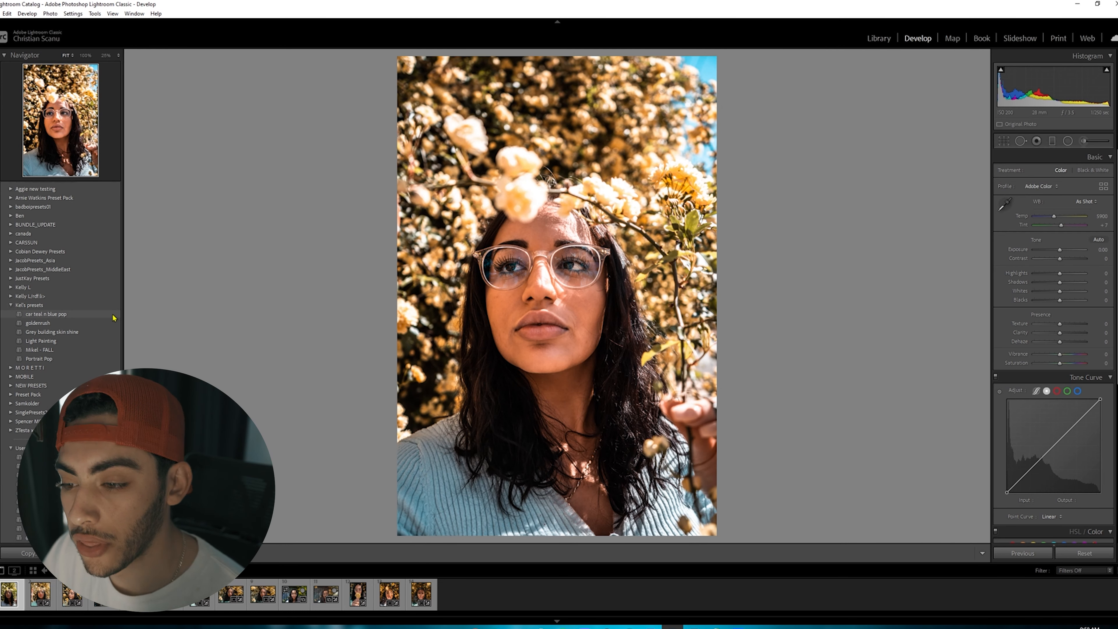
click(104, 324)
click(103, 325)
Crop the portrait to the 4 x 5 / 8 x 10 aspect ratio, framing the face and the flowers above it
click(1004, 141)
click(1076, 173)
click(1074, 226)
drag(678, 264, 678, 260)
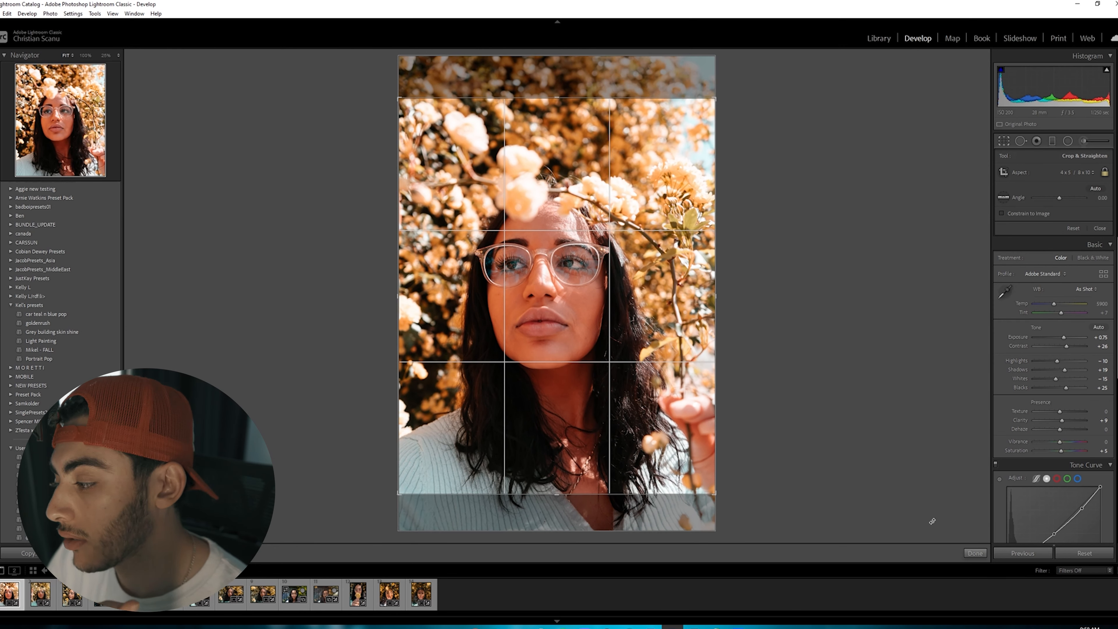
key(Return)
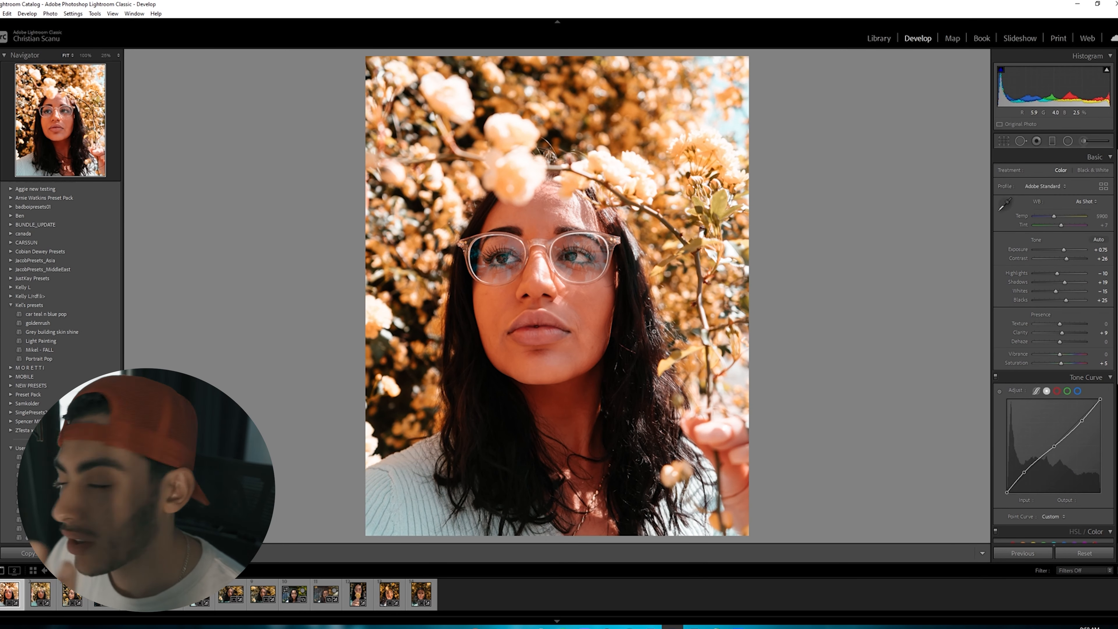
Set the temperature to 5597 and the orange range to hue 0, saturation -20 and luminance +13
drag(1062, 218, 1053, 218)
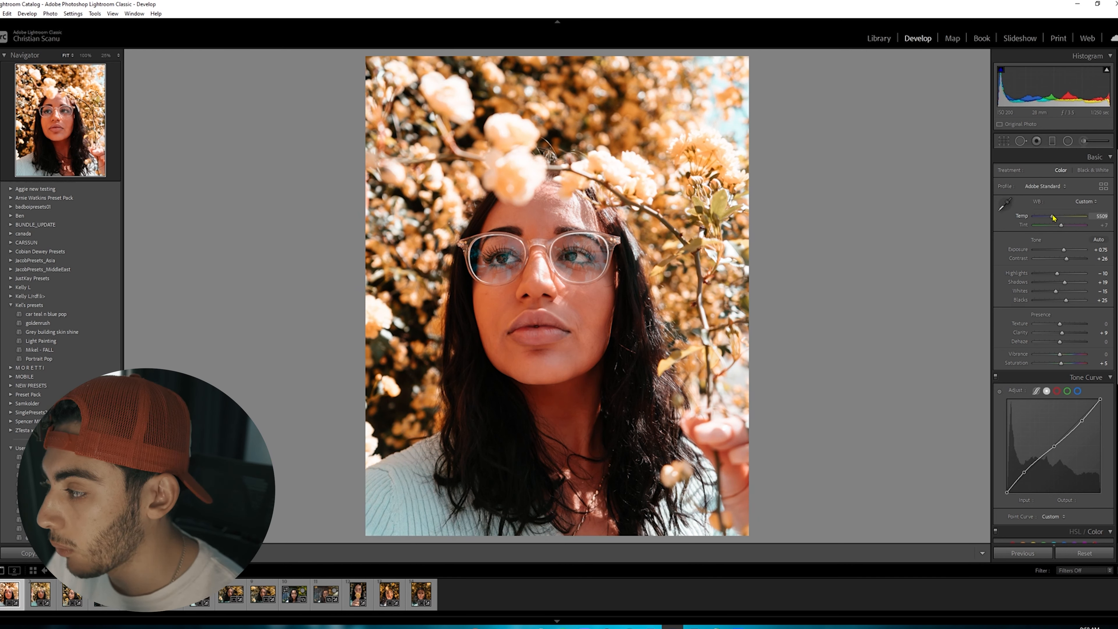
scroll(1074, 264, down, 5)
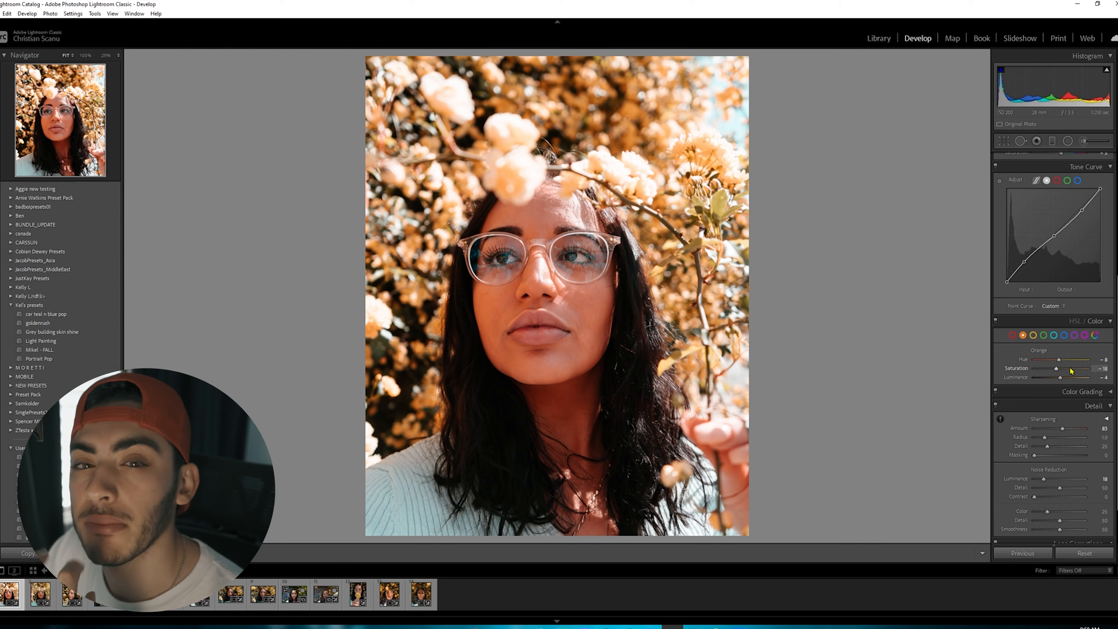
scroll(1091, 333, up, 5)
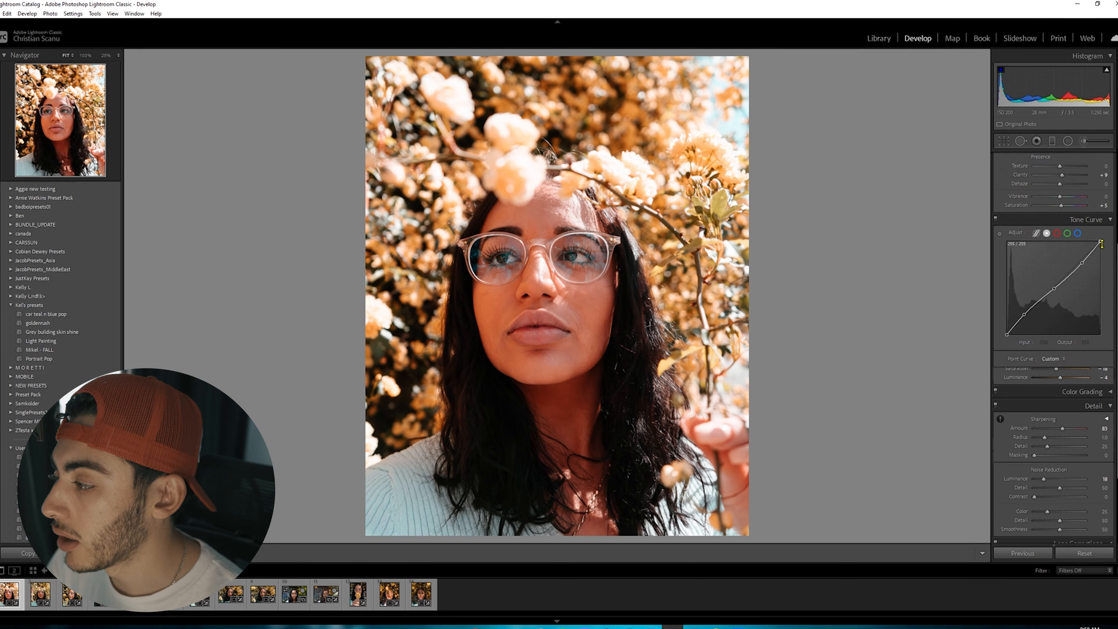
scroll(1093, 221, down, 5)
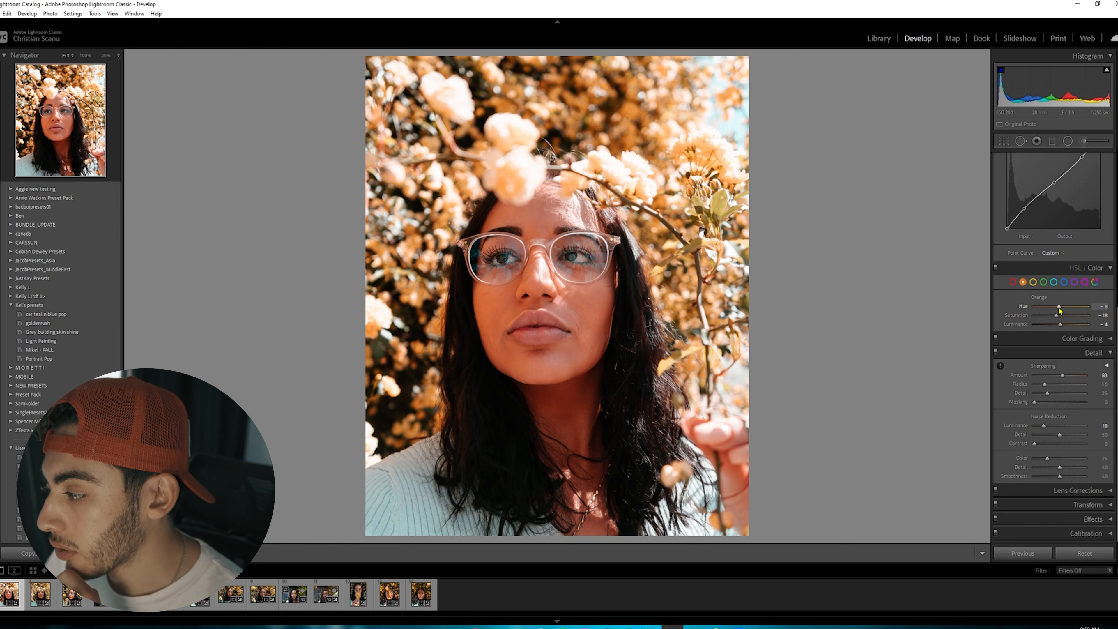
drag(1056, 315, 1051, 316)
mouse_move(1059, 324)
mouse_down()
mouse_move(1056, 307)
mouse_move(1056, 316)
mouse_up()
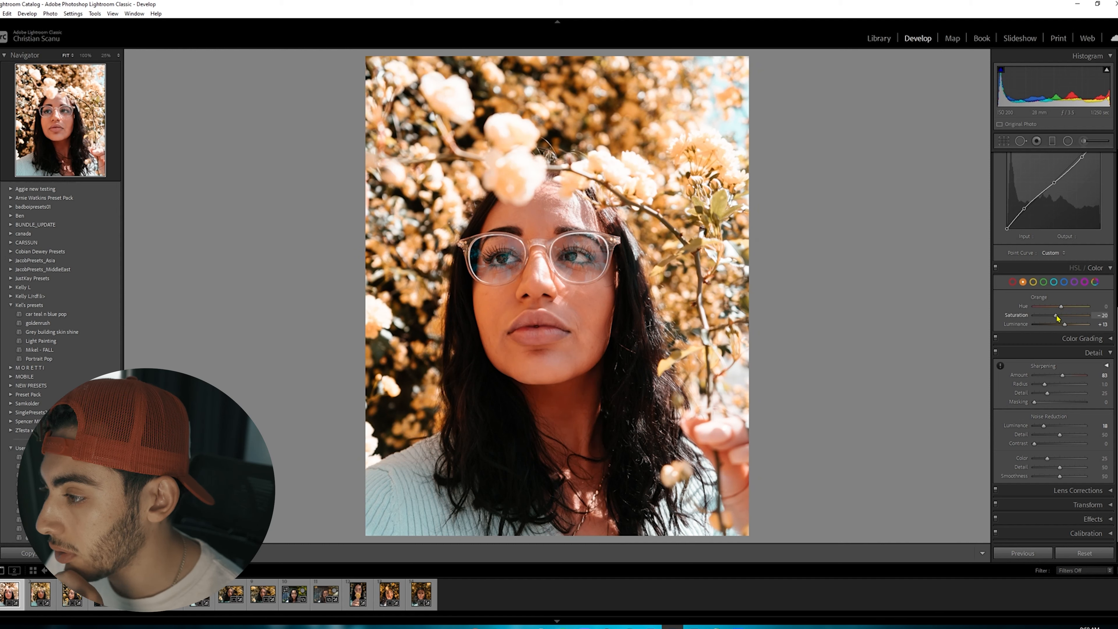
Balance the portrait's tones with exposure +0.53, highlights -100 and shadows +60
click(1033, 281)
scroll(1035, 284, up, 6)
drag(1050, 274, 1034, 274)
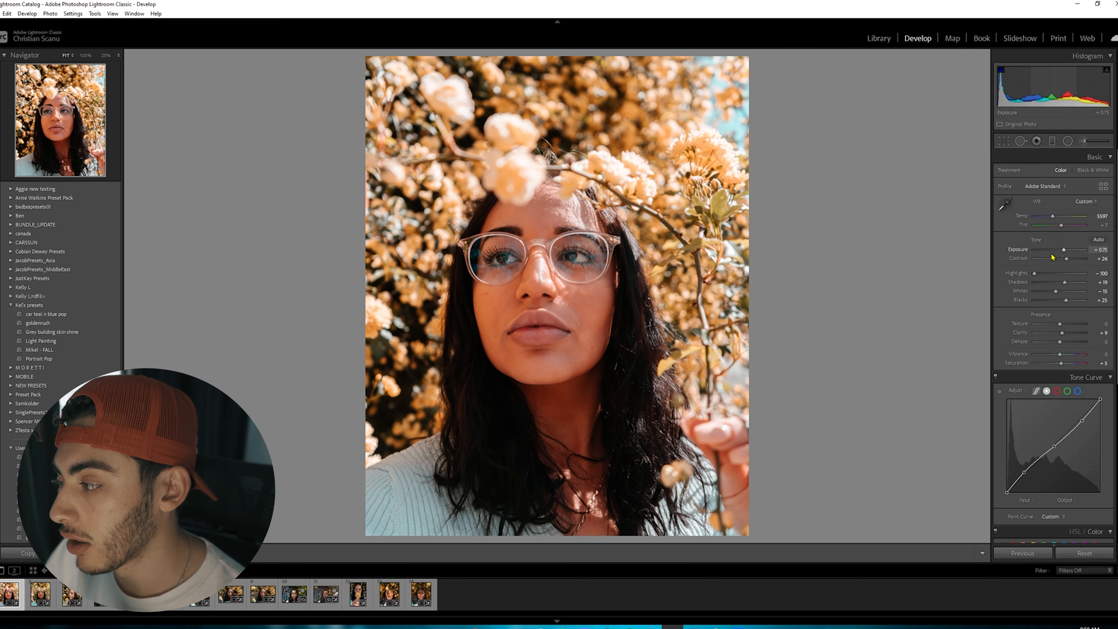
drag(1034, 274, 1077, 282)
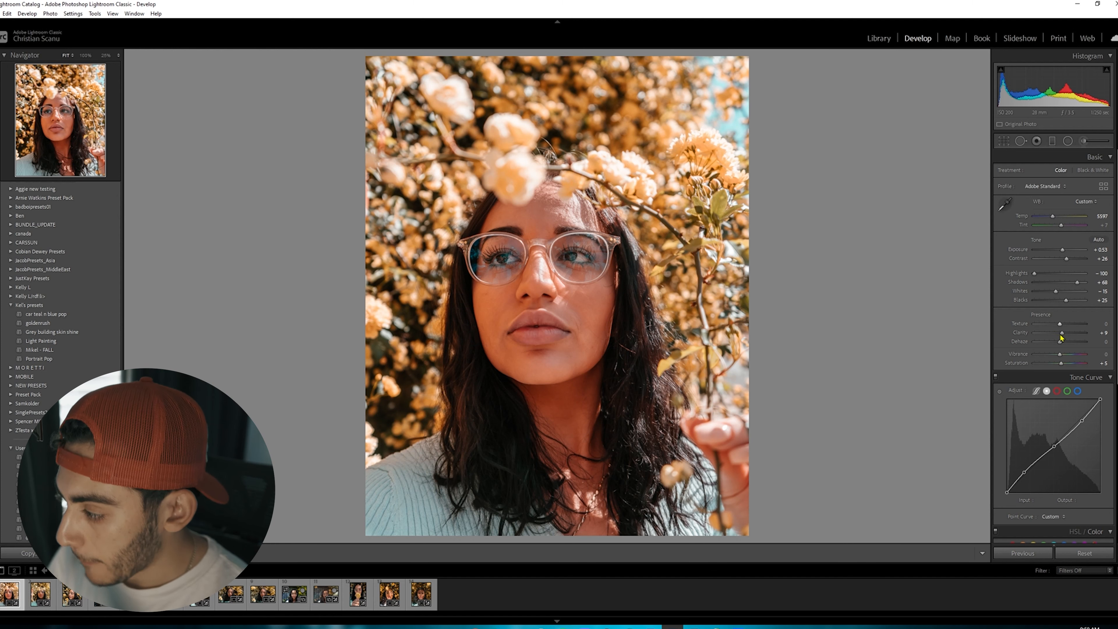
Reduce the orange saturation further to -25
scroll(1063, 422, down, 1)
scroll(1063, 422, down, 2)
click(1022, 387)
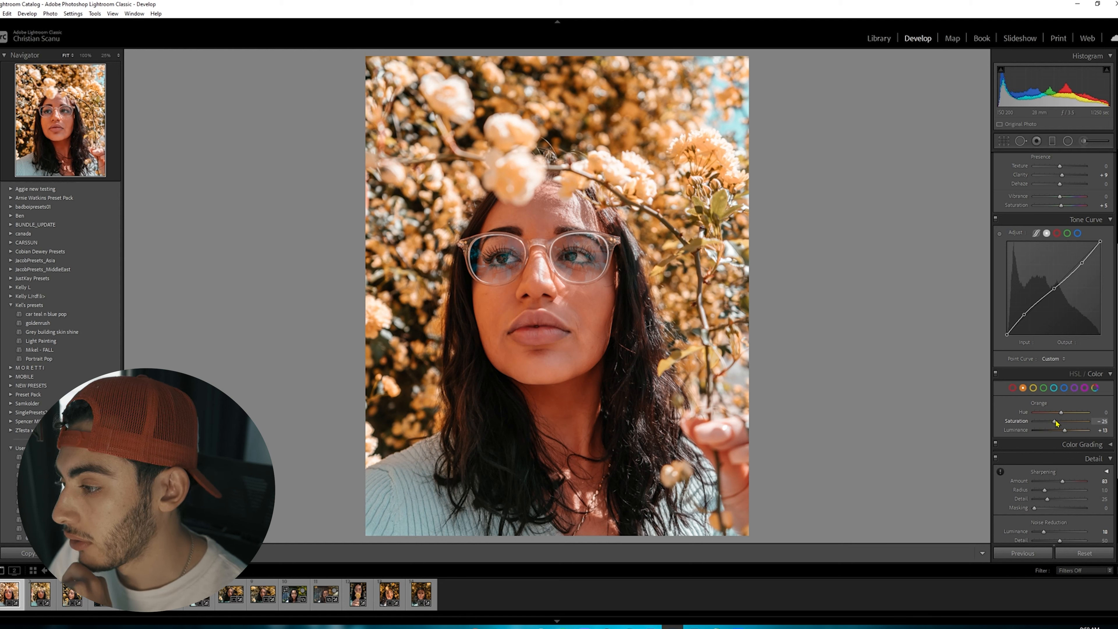
Paint the lips with a small adjustment brush using saturation 14 and shadows 12, and compare the photo before and after
click(1084, 141)
key(bracketleft)
drag(553, 333, 559, 331)
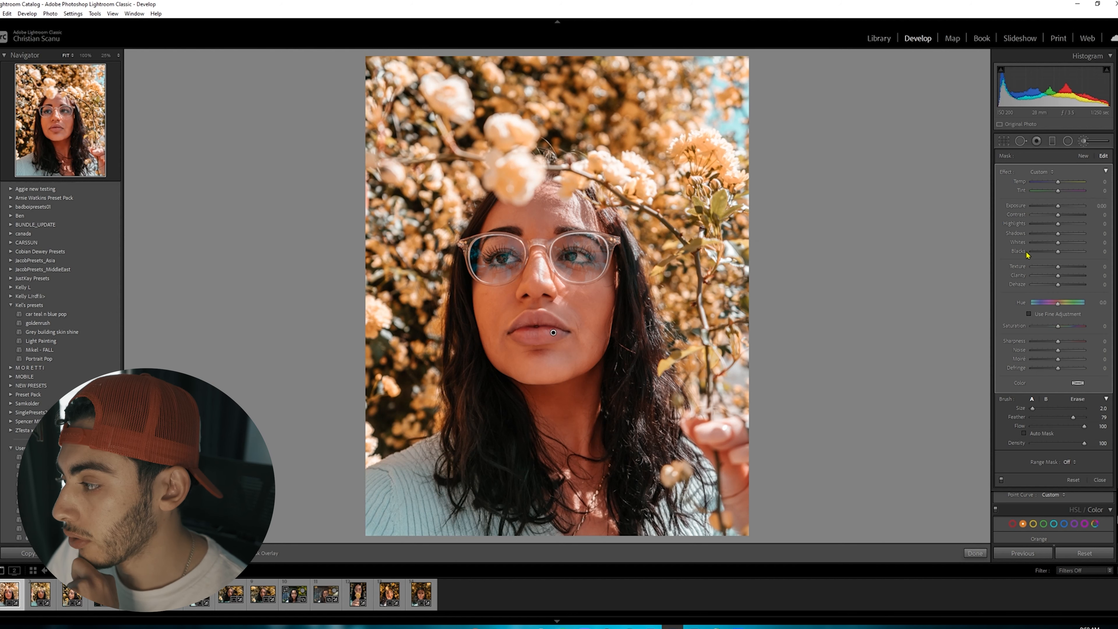
drag(1058, 327, 1061, 328)
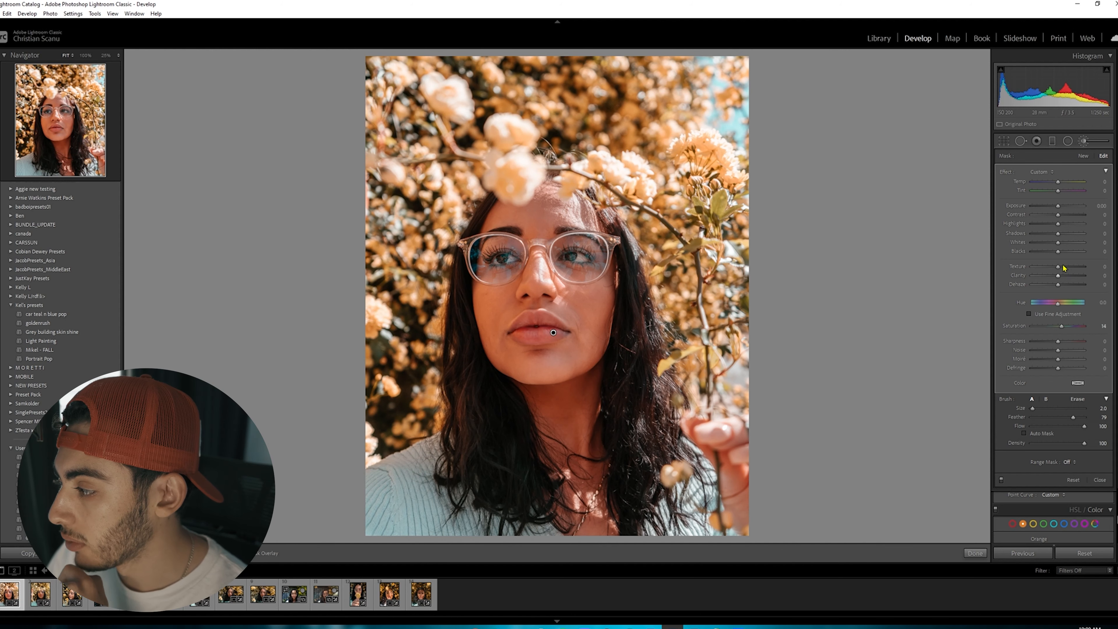
drag(1058, 233, 1063, 236)
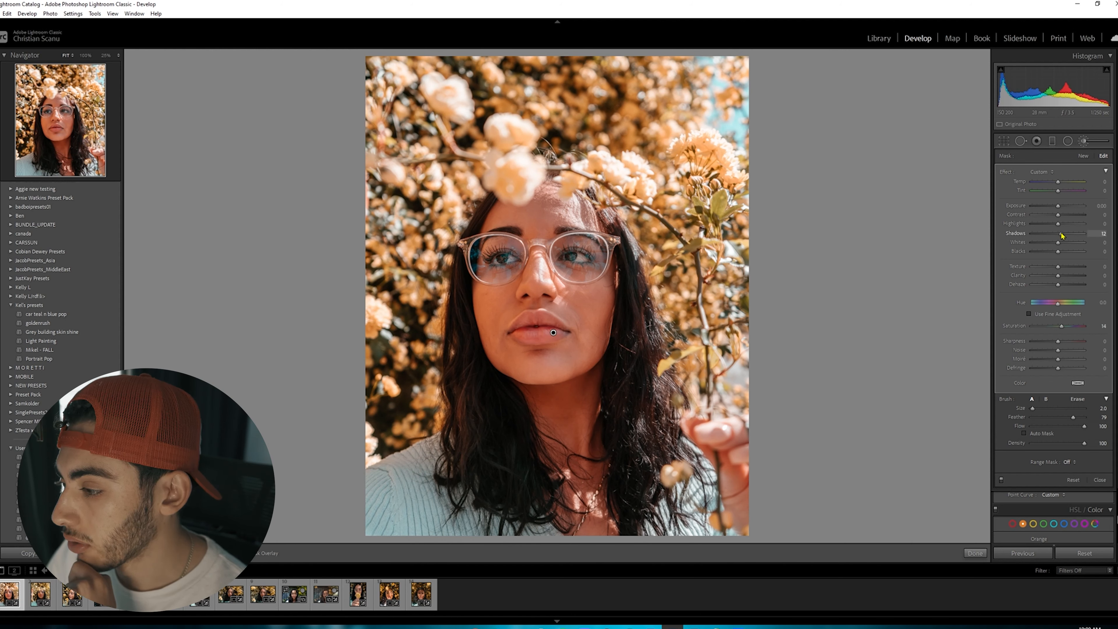
click(974, 553)
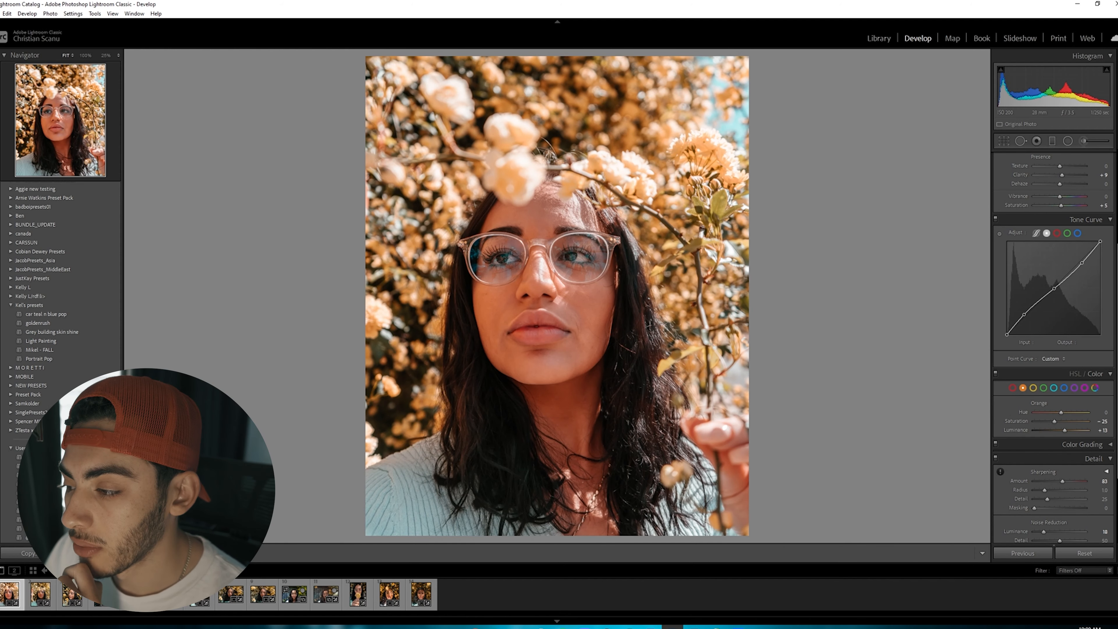
key(y)
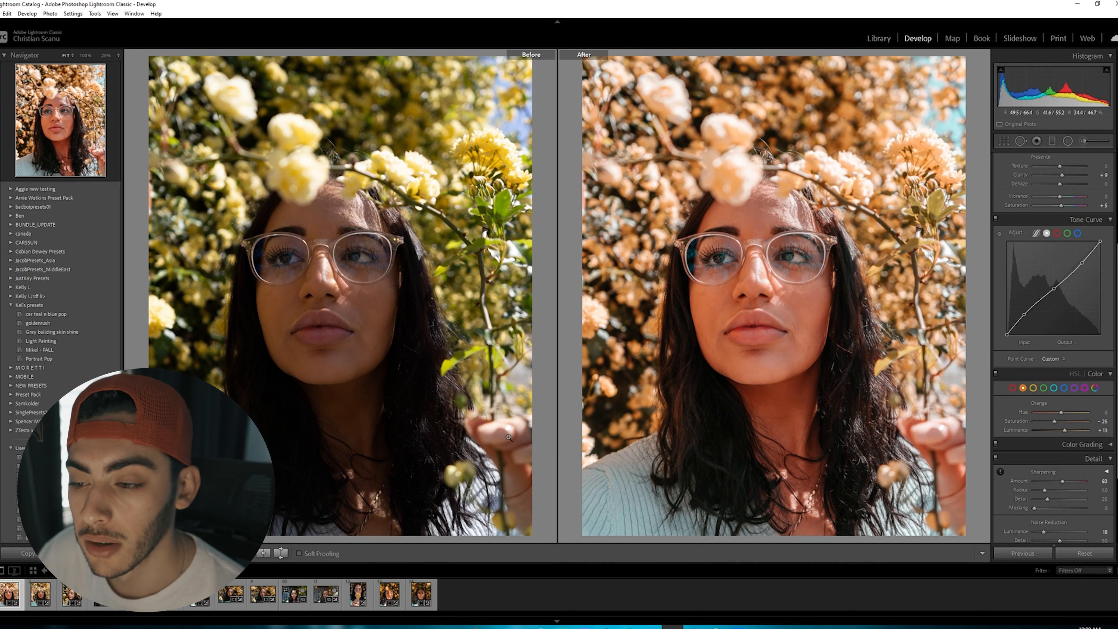
Open the unedited front-facing portrait under the yellow flowers and crop it to the 4 x 5 / 8 x 10 aspect ratio
click(389, 593)
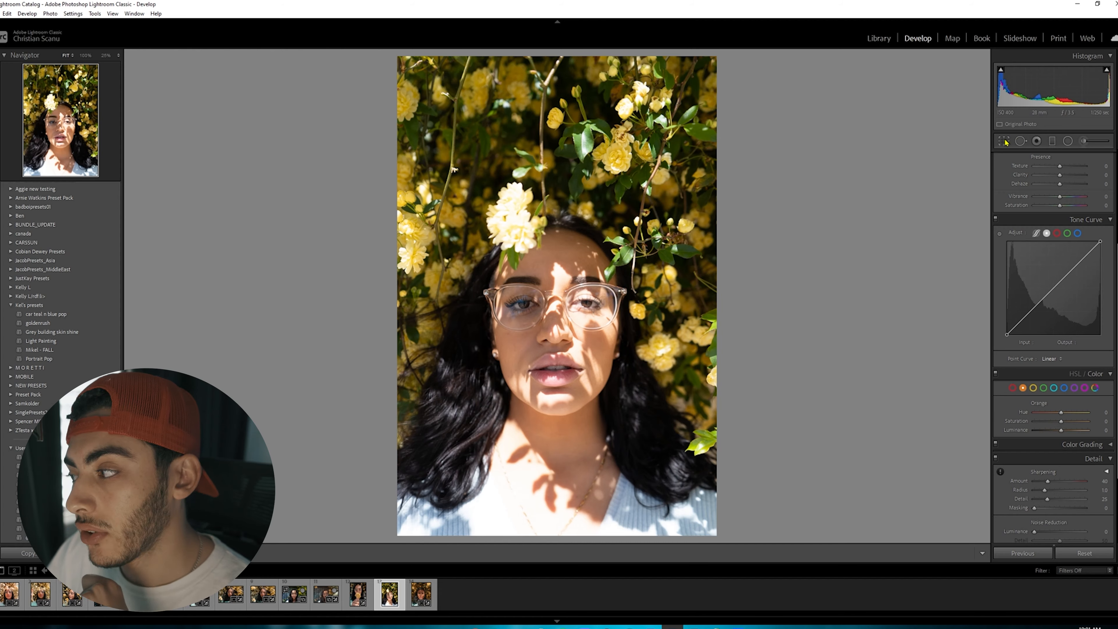
key(r)
click(1082, 172)
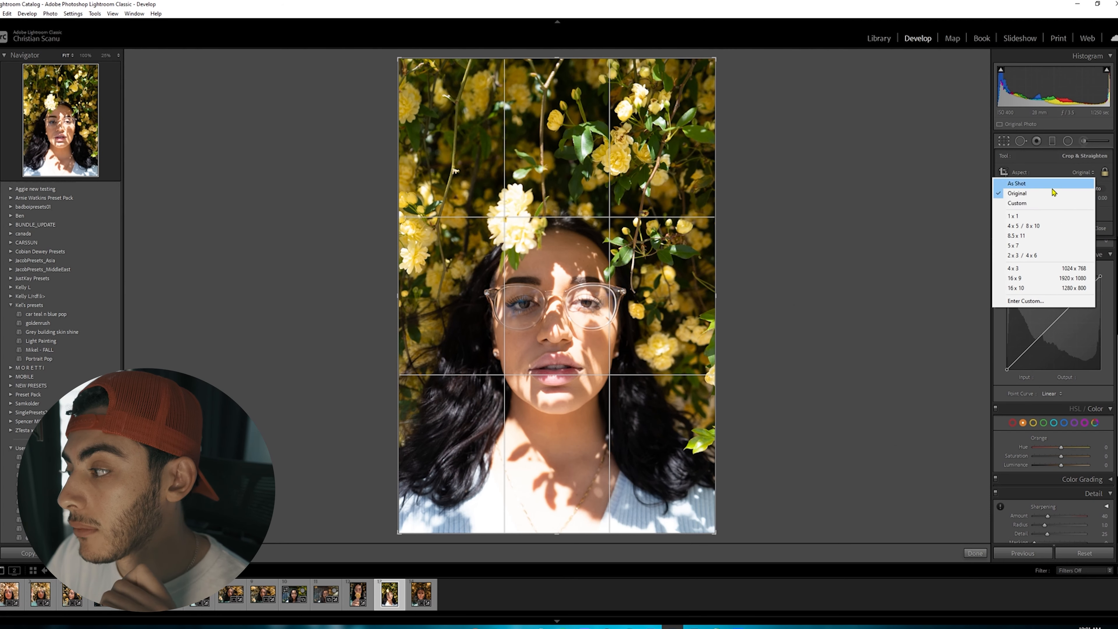
click(1023, 225)
drag(696, 299, 694, 278)
click(975, 552)
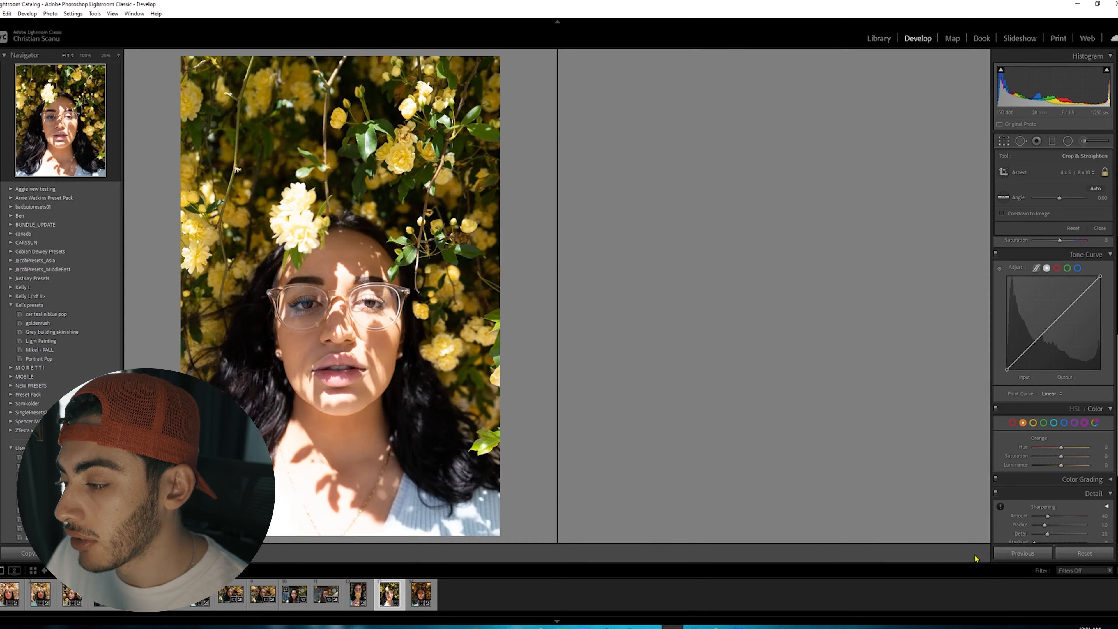
Reposition the 4 x 5 crop slightly lower on the front-facing portrait
click(1004, 141)
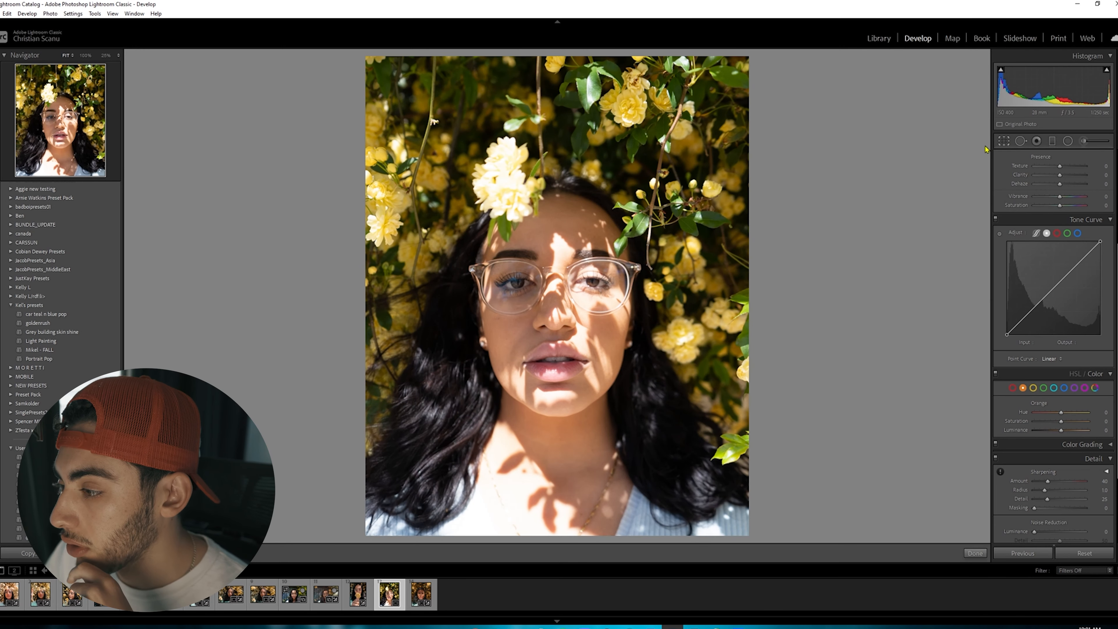
drag(646, 282, 640, 223)
click(975, 553)
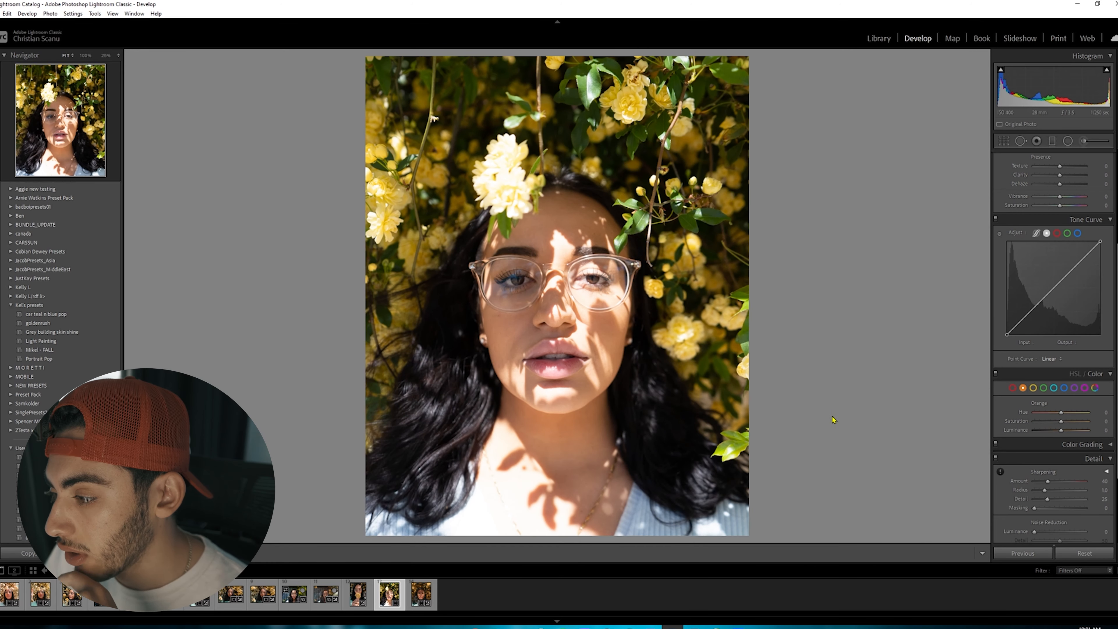
click(1003, 140)
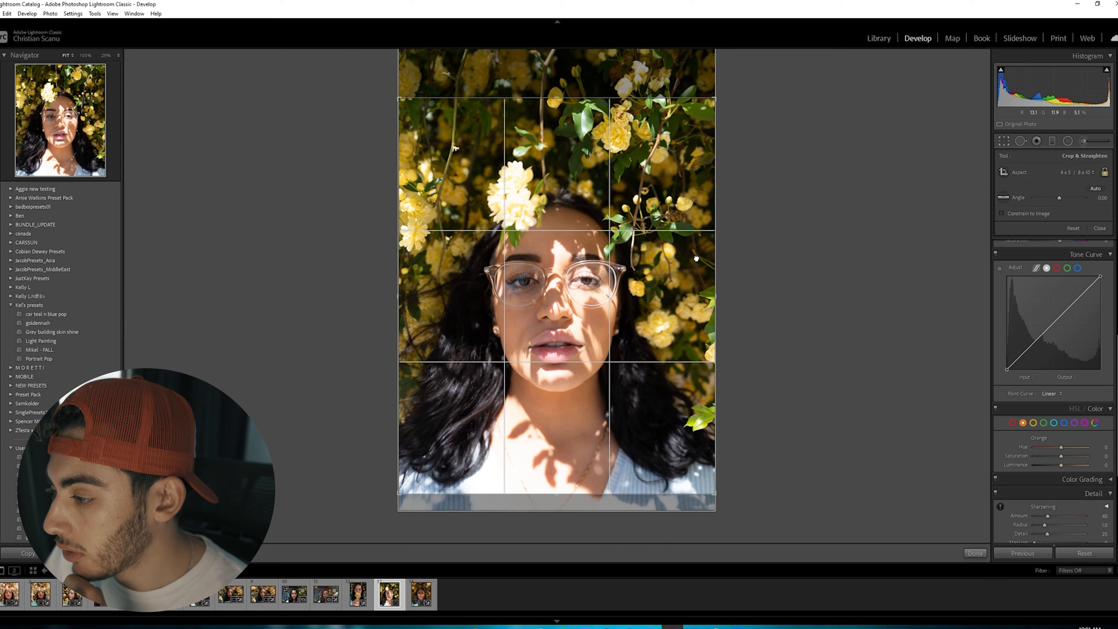
click(975, 553)
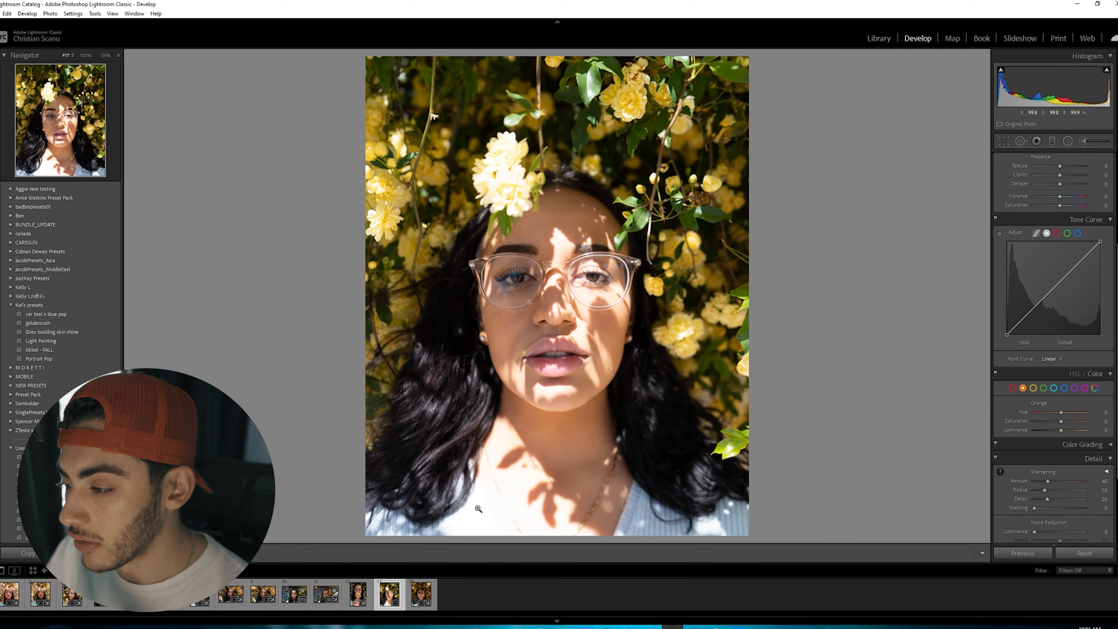
Set the portrait's highlights to -100, shadows to +5, whites to -11 and blacks to +16
scroll(1056, 273, up, 4)
drag(1059, 273, 1035, 274)
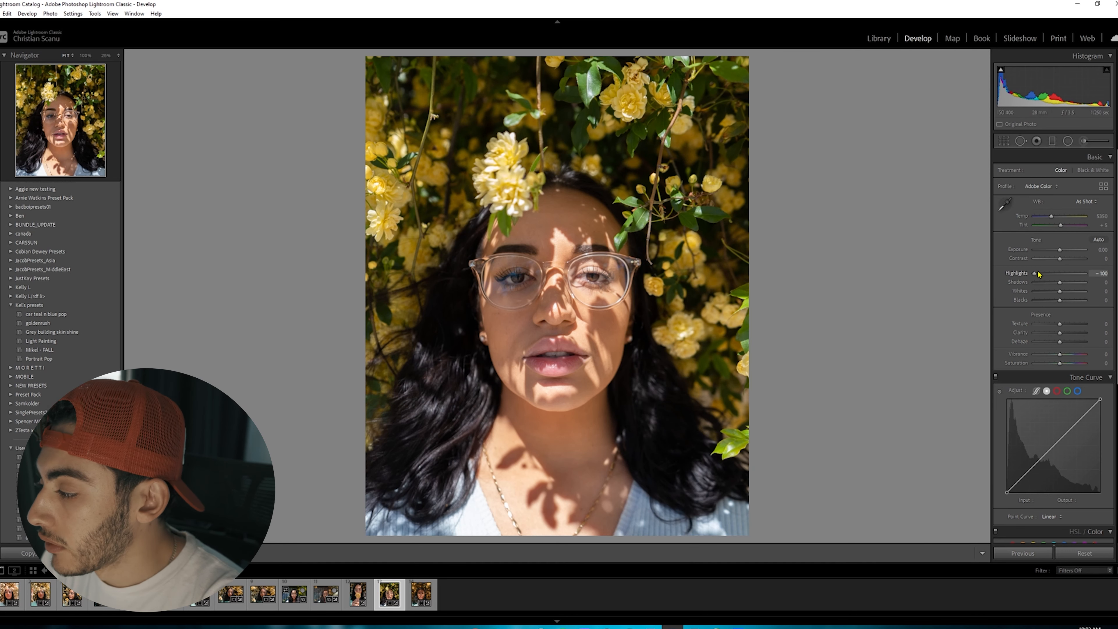
drag(1060, 284, 1075, 284)
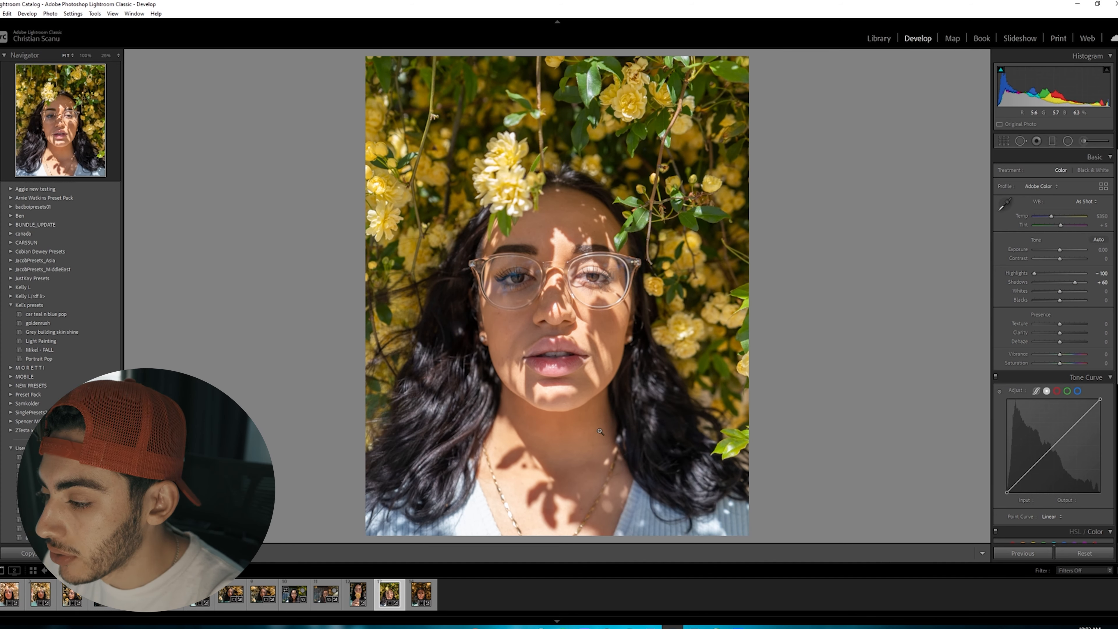
mouse_move(1075, 283)
mouse_down()
mouse_move(1115, 286)
mouse_move(1061, 283)
mouse_up()
drag(1059, 291, 1057, 291)
drag(1060, 300, 1064, 300)
Lift the tone curve's black point, add shadow, midtone and highlight points with the highlight at 221/227, and set the temperature to 5772
scroll(1056, 374, down, 2)
drag(1007, 439, 1006, 437)
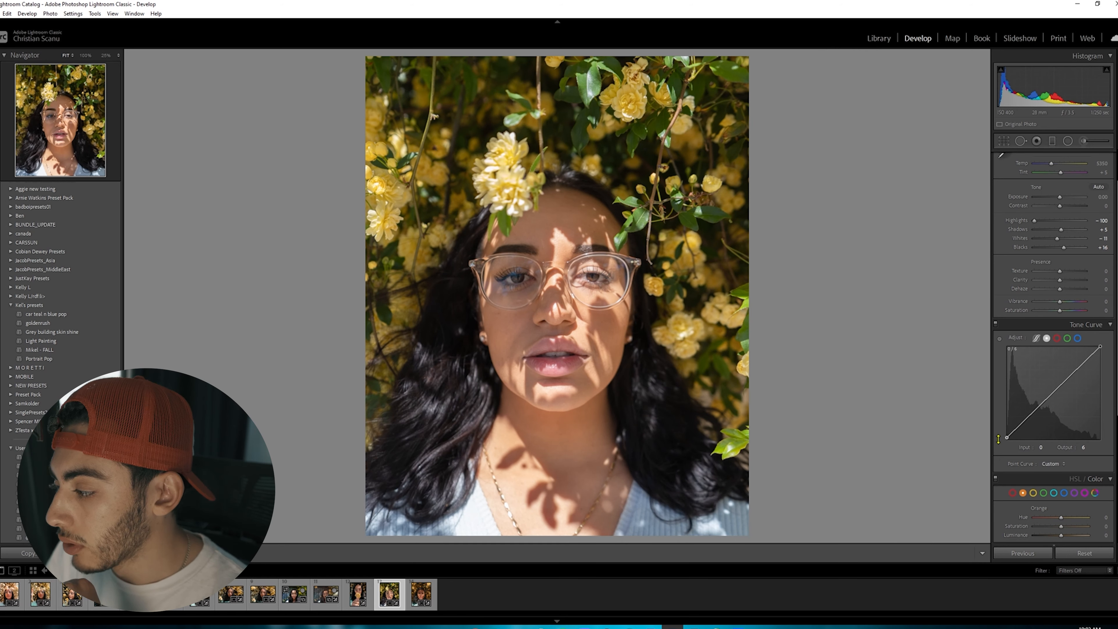
drag(1007, 437, 1025, 425)
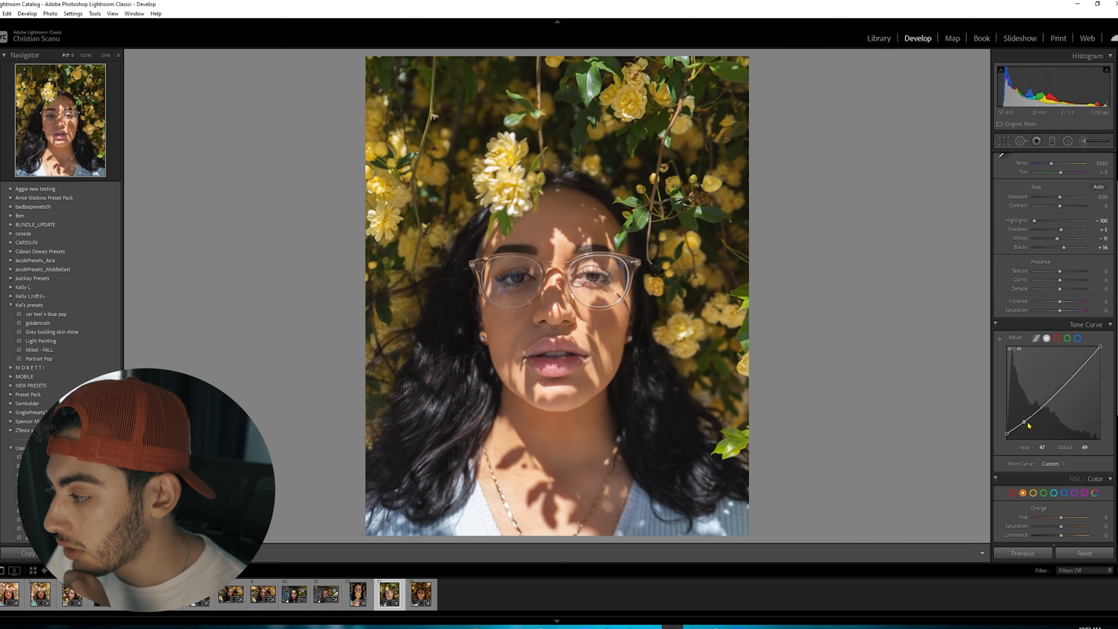
drag(1058, 390, 1089, 357)
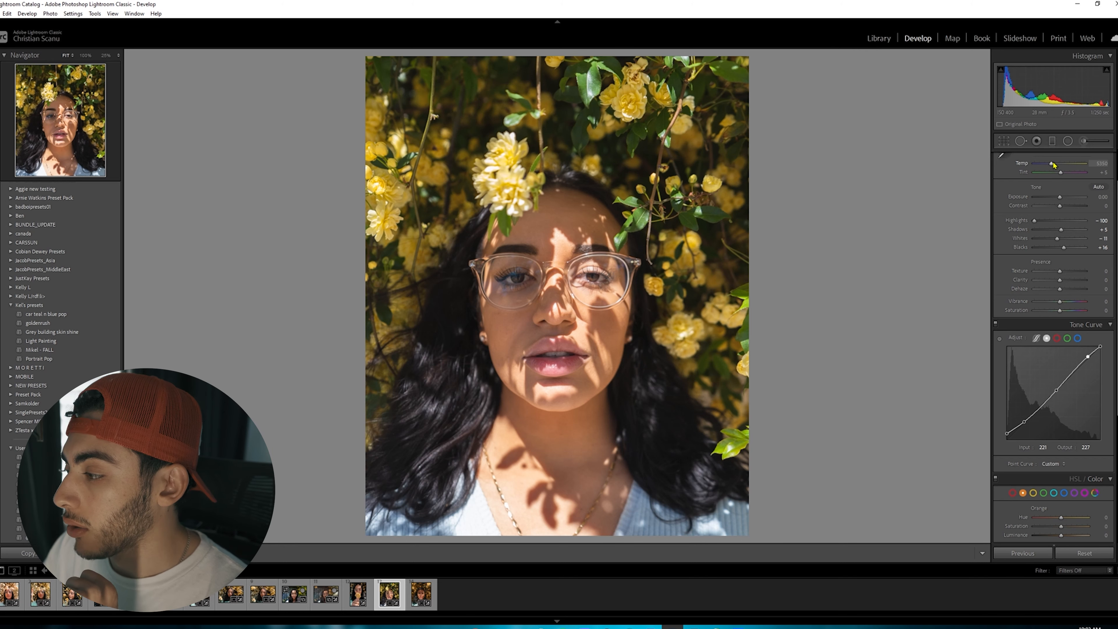
drag(1052, 164, 1054, 164)
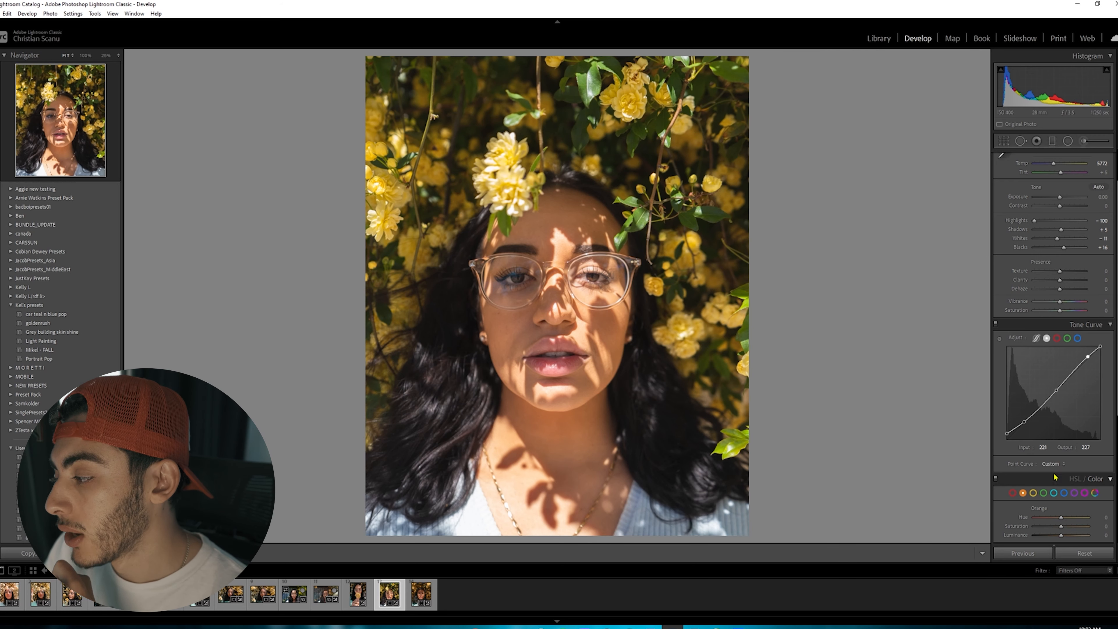
Shift the yellow range toward orange with hue -48 and luminance +25, and reduce its saturation slightly
scroll(1020, 472, down, 2)
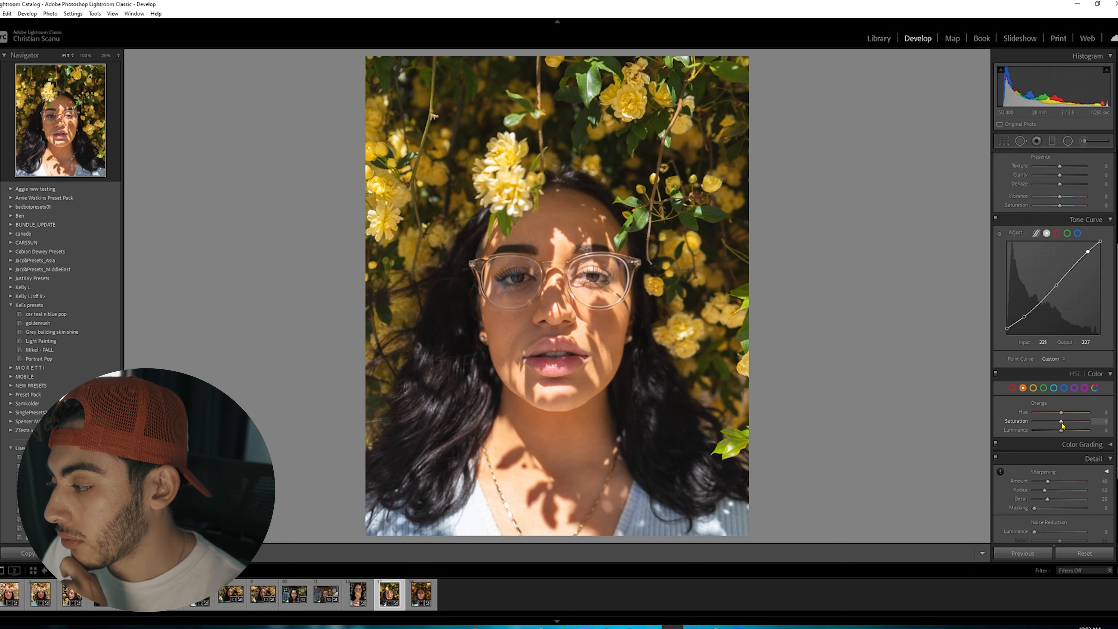
click(1033, 387)
drag(1061, 413, 1049, 416)
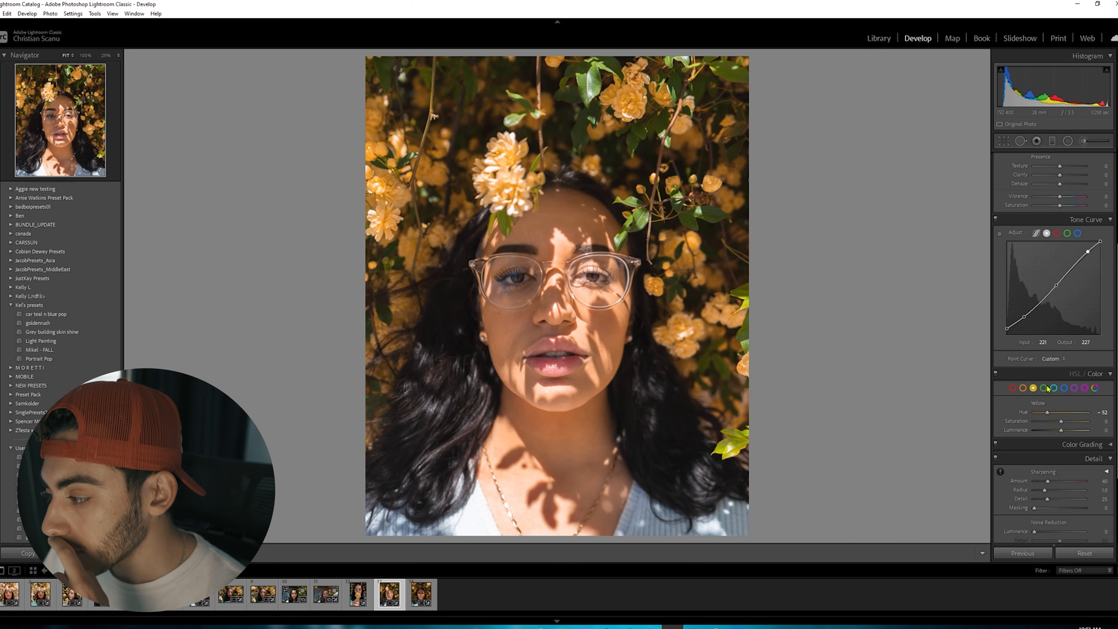
drag(1047, 412, 1048, 413)
drag(1061, 430, 1068, 431)
mouse_move(1061, 421)
mouse_down()
mouse_move(1051, 422)
mouse_move(1062, 422)
mouse_up()
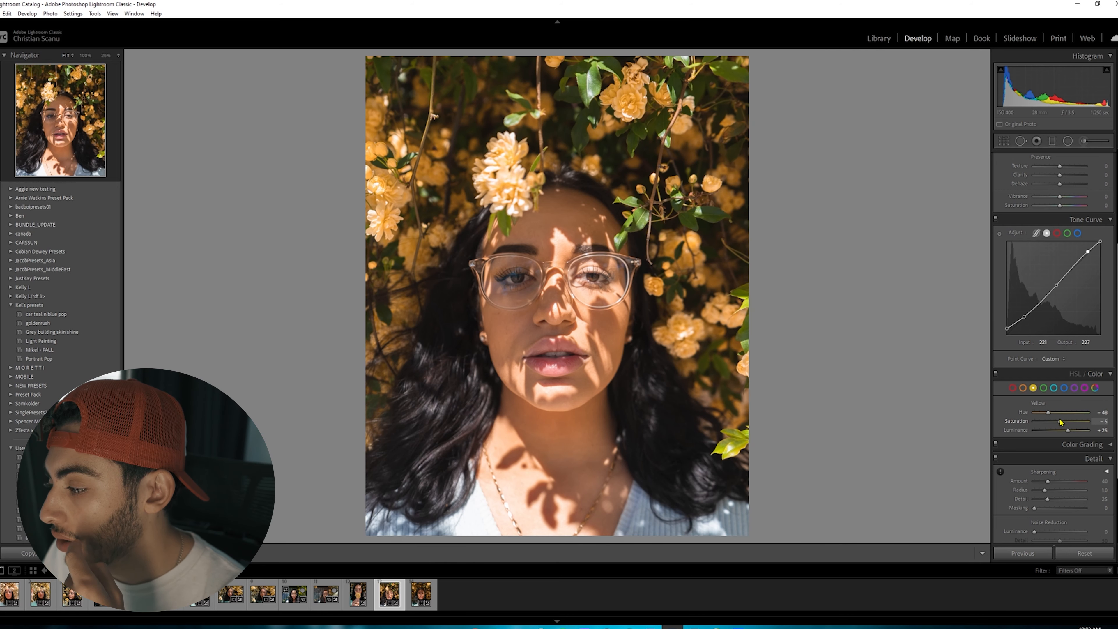
Shift the green range toward yellow with hue about -93 and reduce its saturation to about -47
click(1043, 387)
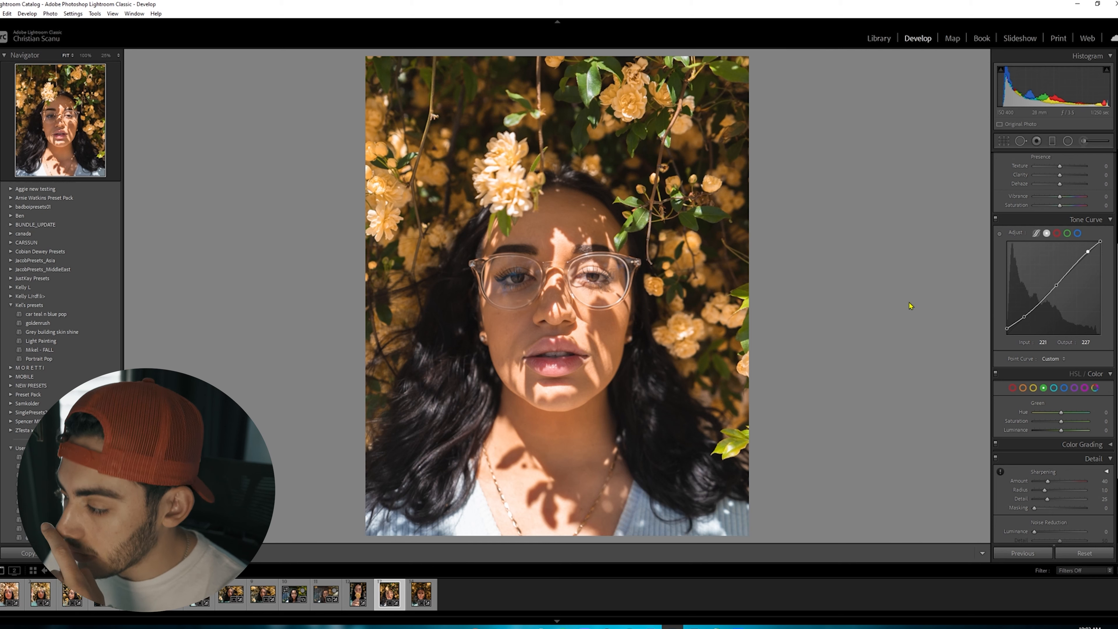
mouse_move(1061, 412)
mouse_down()
mouse_move(1030, 411)
mouse_move(1049, 422)
mouse_up()
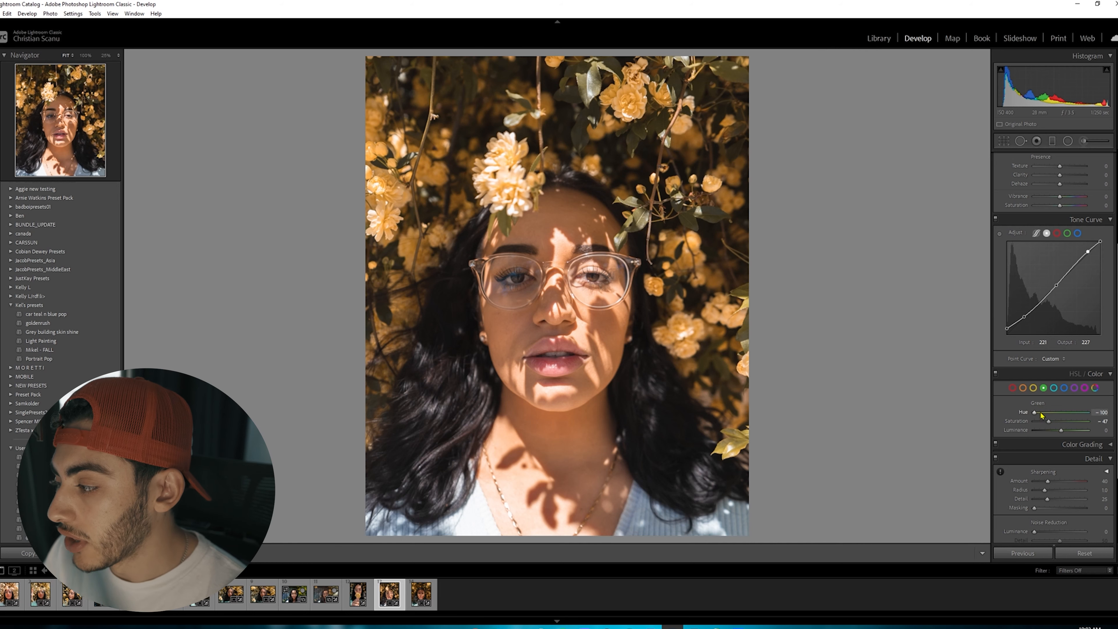
drag(1034, 413, 1034, 411)
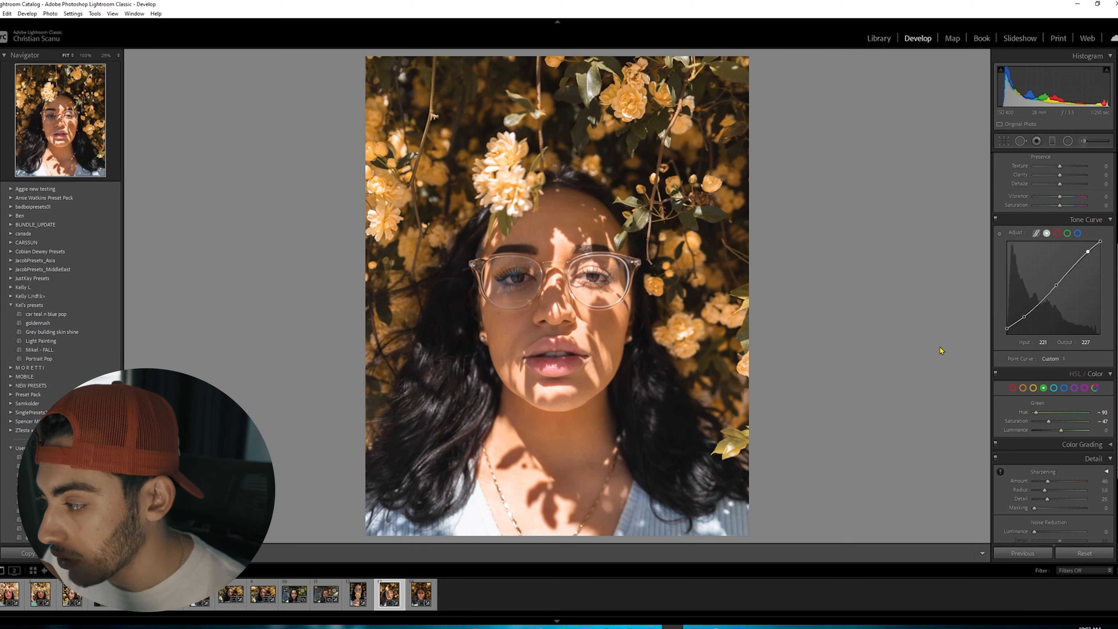
mouse_move(1036, 412)
mouse_down()
mouse_move(1093, 422)
mouse_move(1005, 421)
mouse_move(1037, 421)
mouse_up()
Shift the blue range toward teal with hue -48 and saturation +15
click(1064, 389)
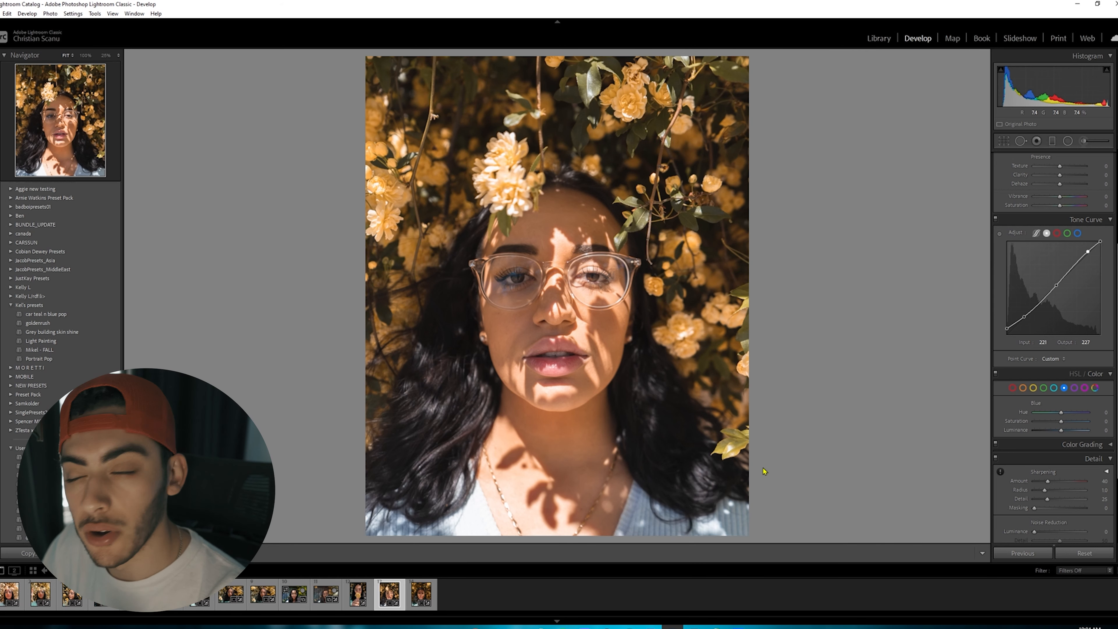
mouse_move(1061, 413)
mouse_down()
mouse_move(1050, 415)
mouse_move(1099, 424)
mouse_move(1048, 418)
mouse_move(1065, 424)
mouse_up()
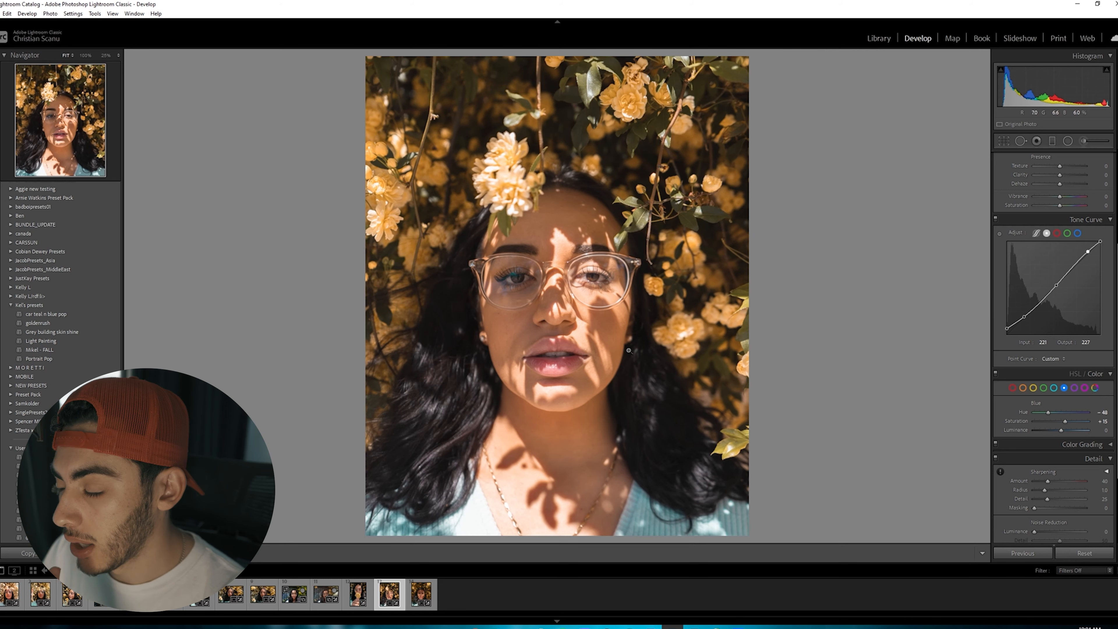
Brush a local adjustment over the lips with shadows about 28, saturation about 18, texture about -33 and clarity about -18
scroll(1092, 291, up, 5)
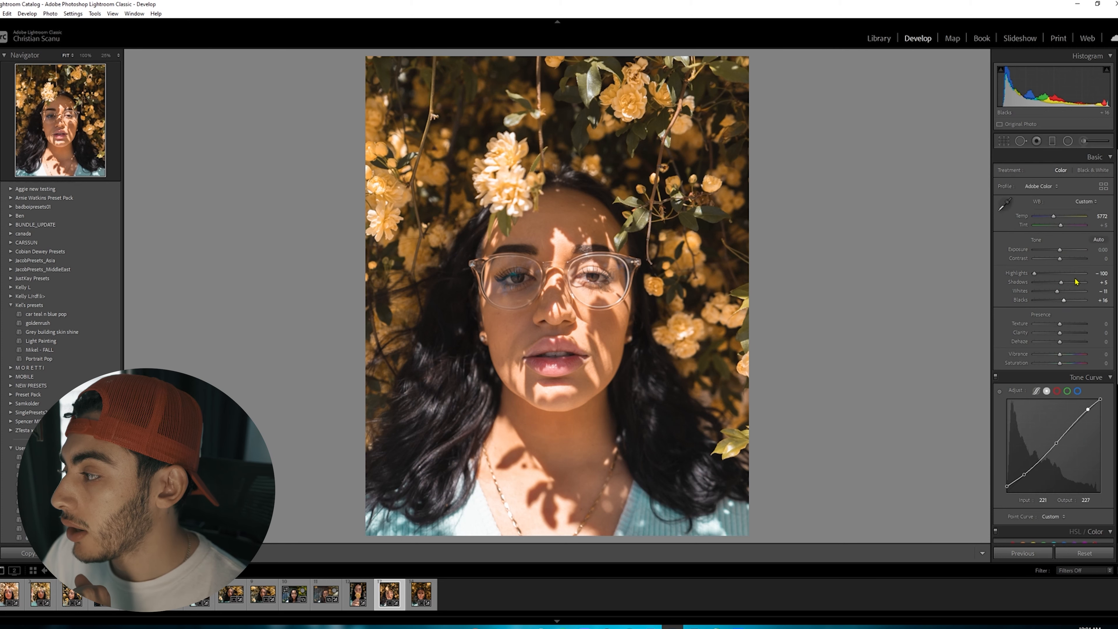
click(1083, 141)
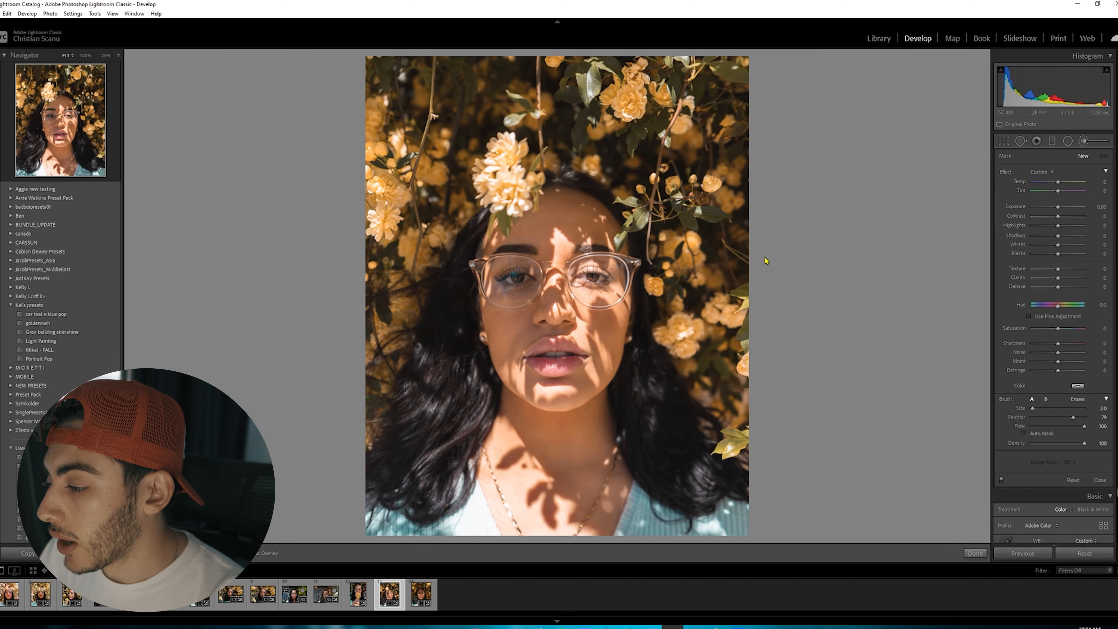
key(ctrl+equal)
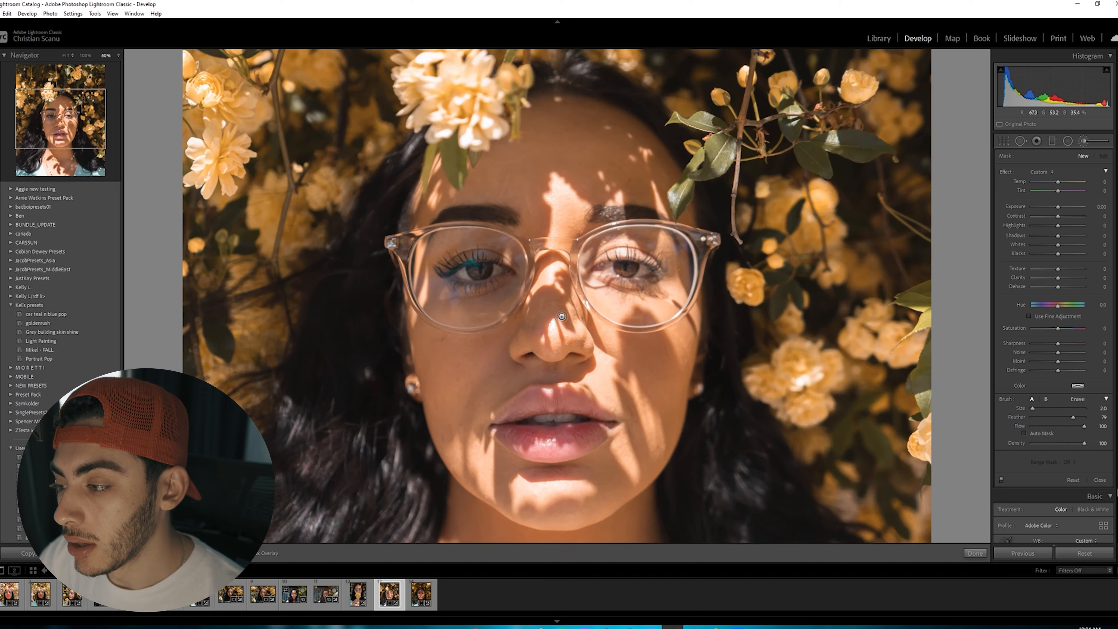
scroll(547, 419, up, 5)
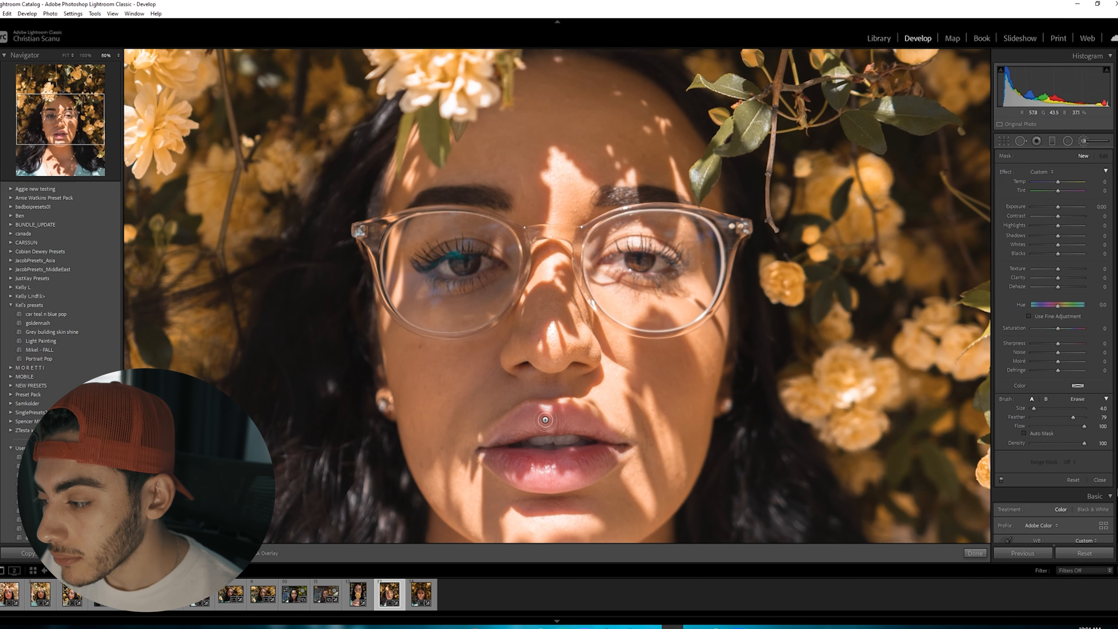
click(1084, 142)
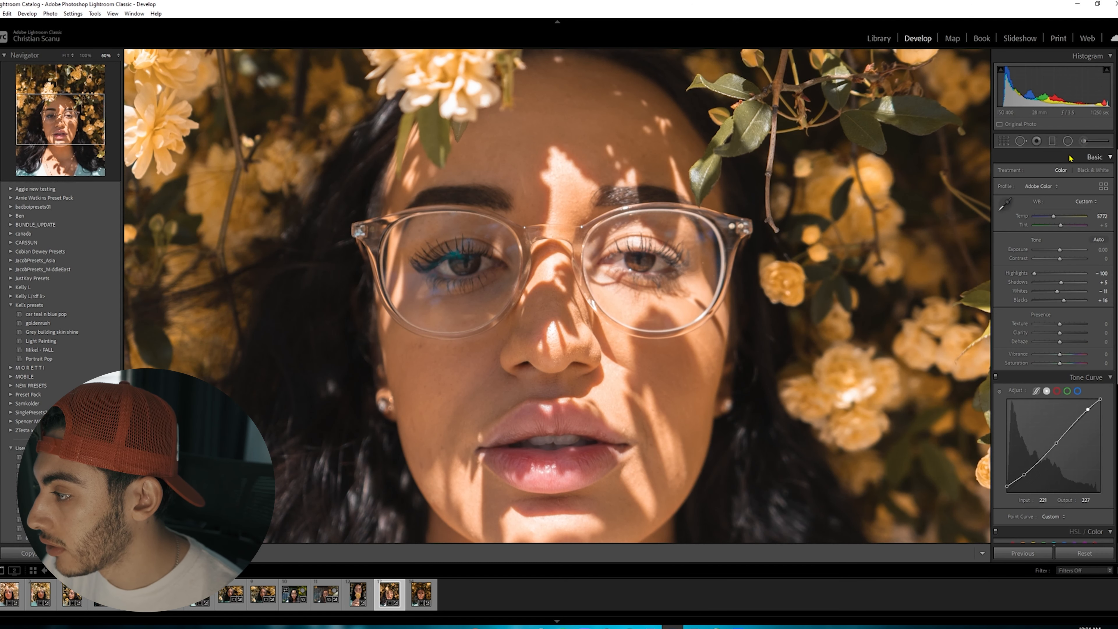
click(1083, 141)
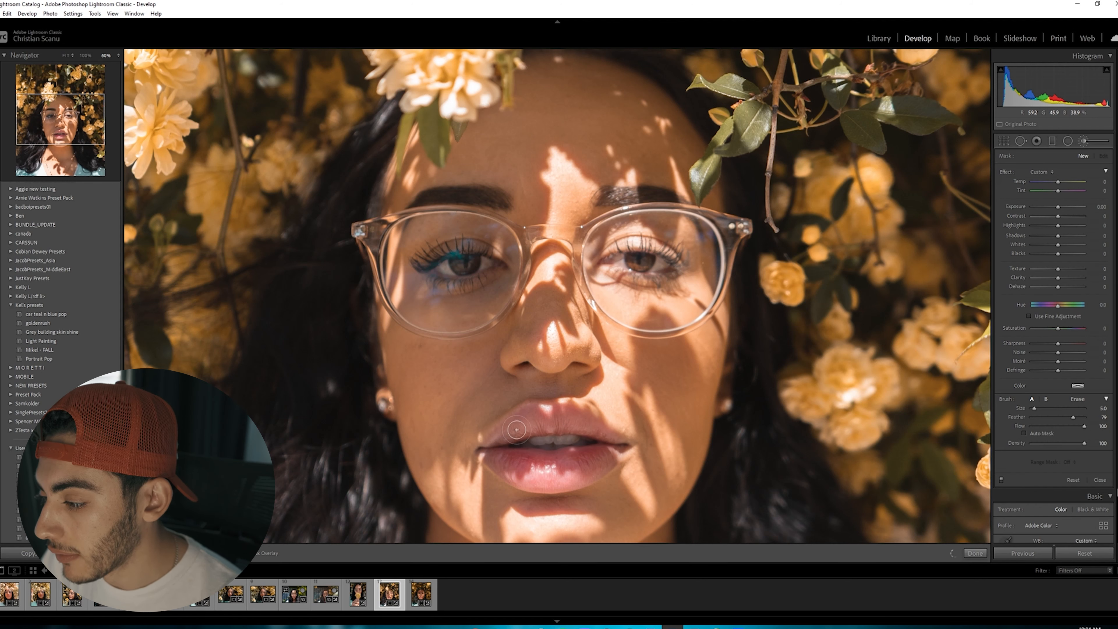
mouse_move(594, 456)
mouse_down()
mouse_move(503, 456)
mouse_move(564, 482)
mouse_move(605, 457)
mouse_move(606, 434)
mouse_up()
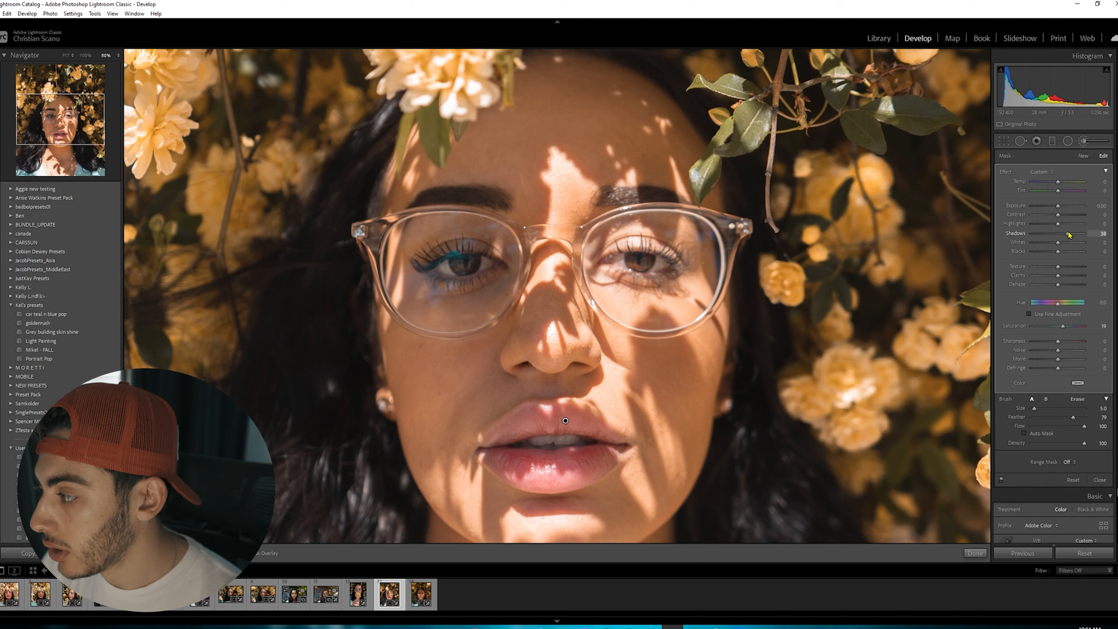
drag(1058, 267, 1057, 275)
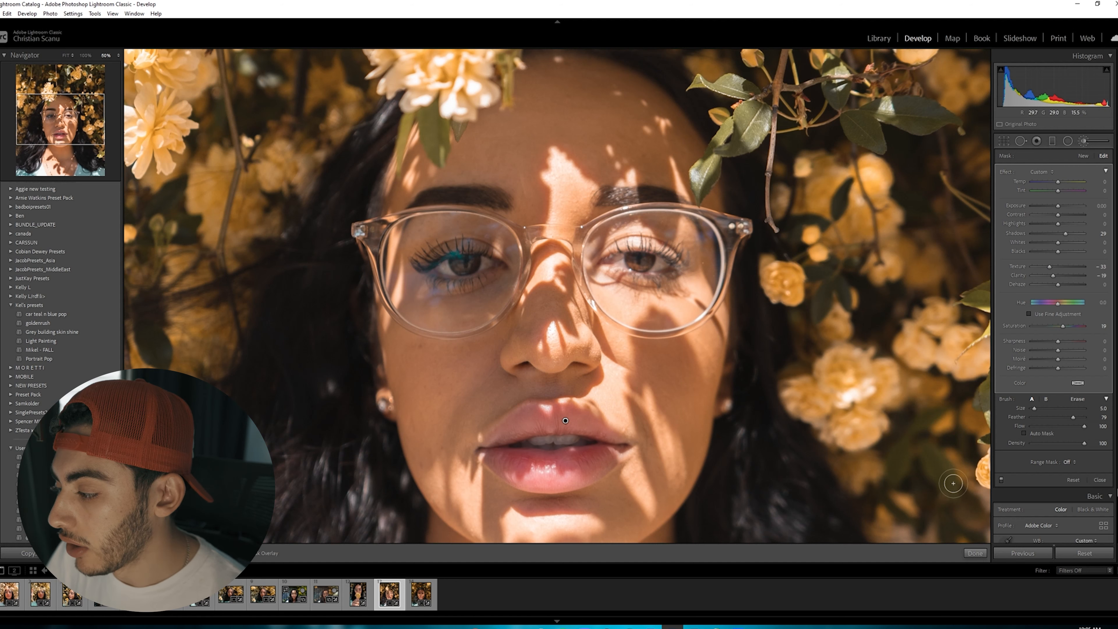
click(975, 553)
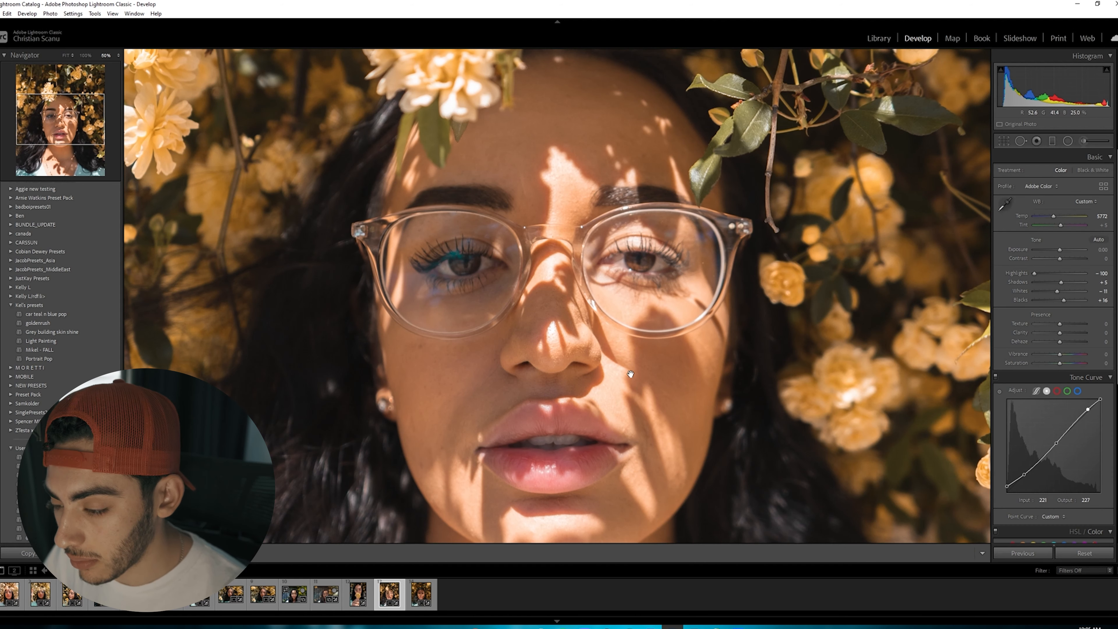
View the whole portrait and compare its before and after versions side by side
click(67, 55)
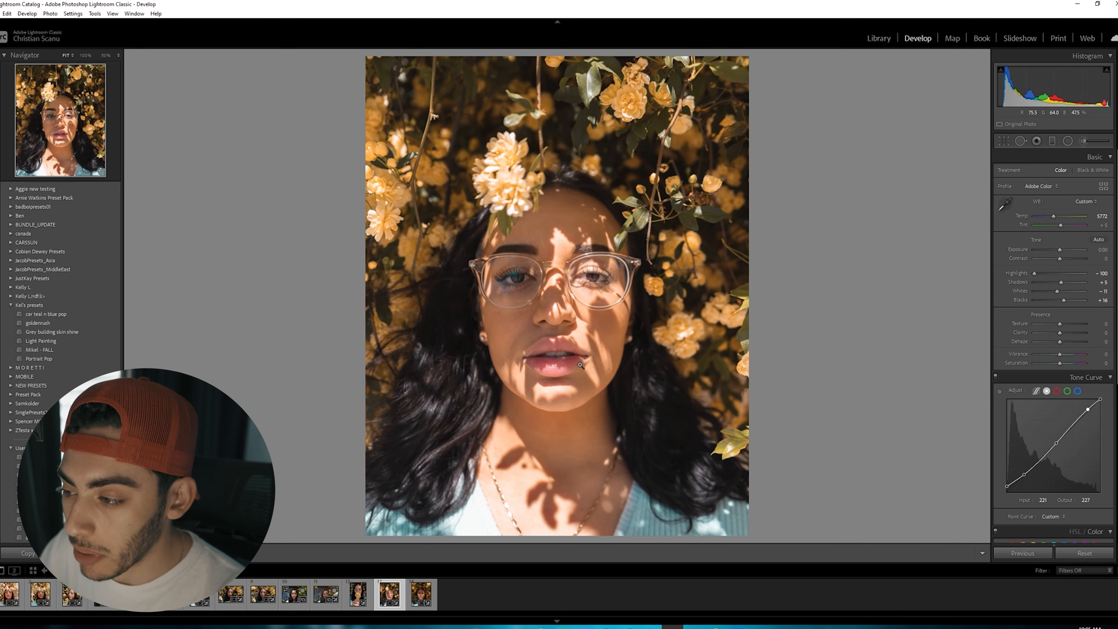
key(y)
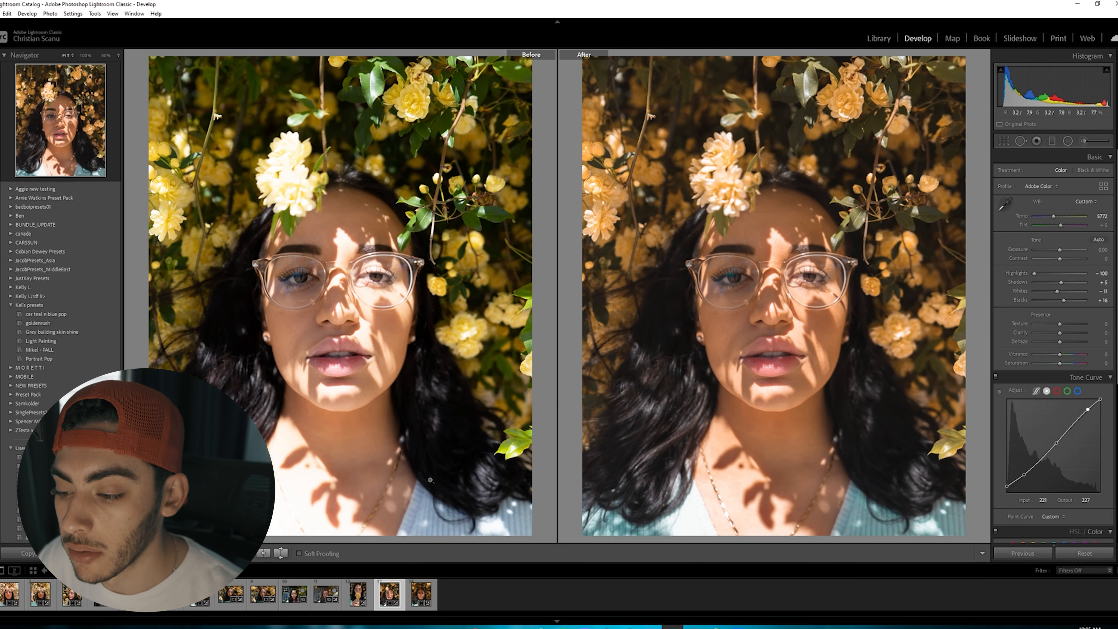
key(y)
Place a radial filter around the woman's face, widened and stretched to cover it from hairline to chin
click(1068, 141)
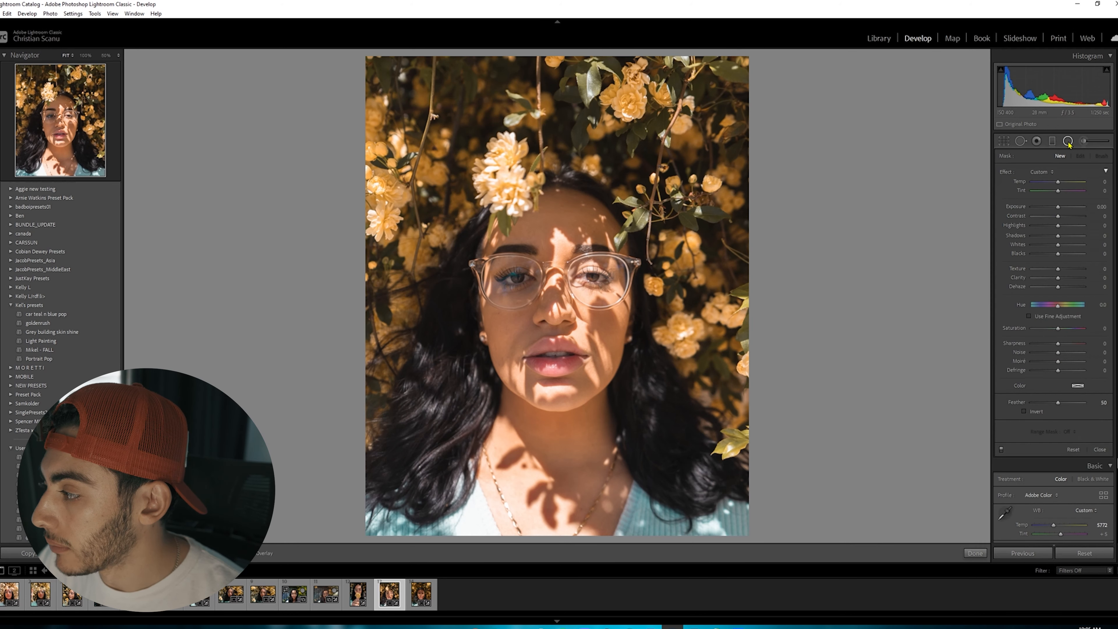
drag(507, 240, 601, 356)
drag(515, 252, 551, 289)
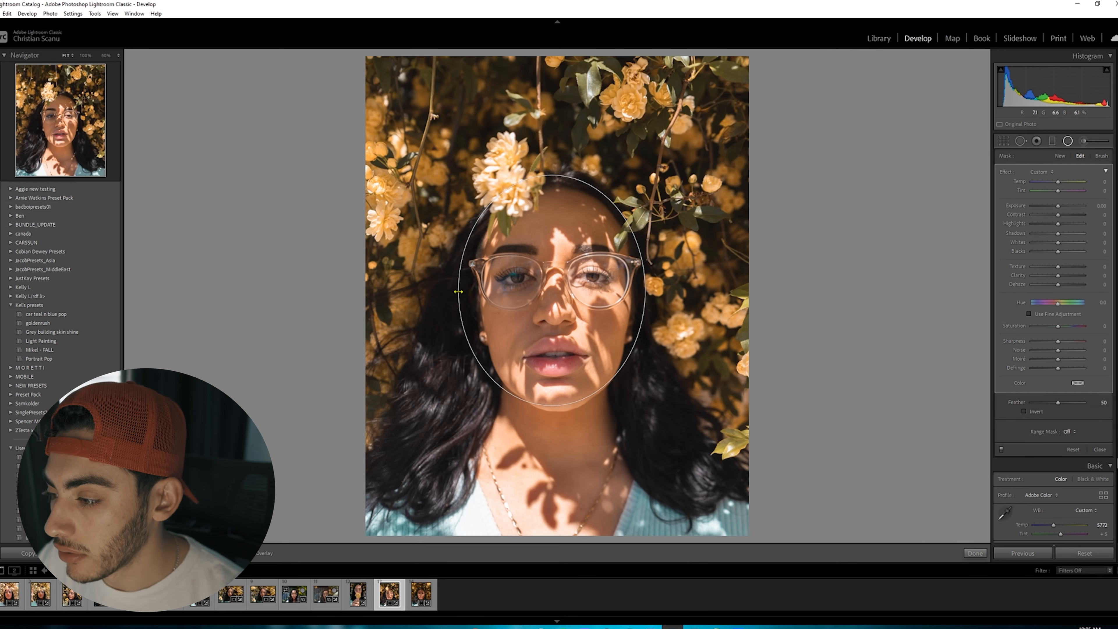
drag(458, 291, 449, 290)
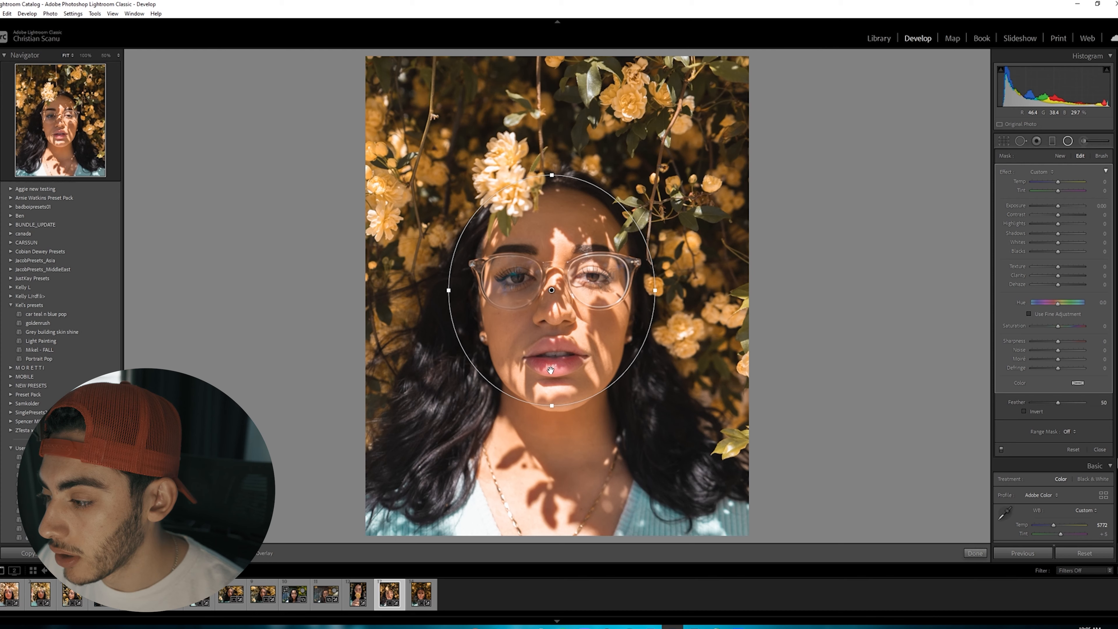
click(975, 553)
key(shift+m)
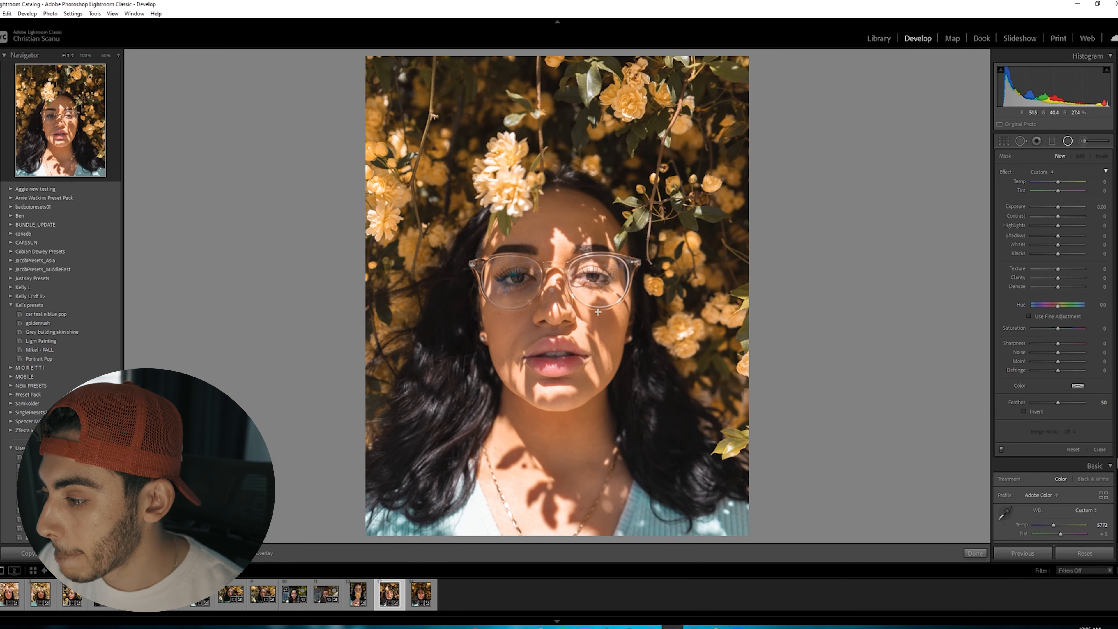
click(551, 290)
drag(552, 406, 552, 415)
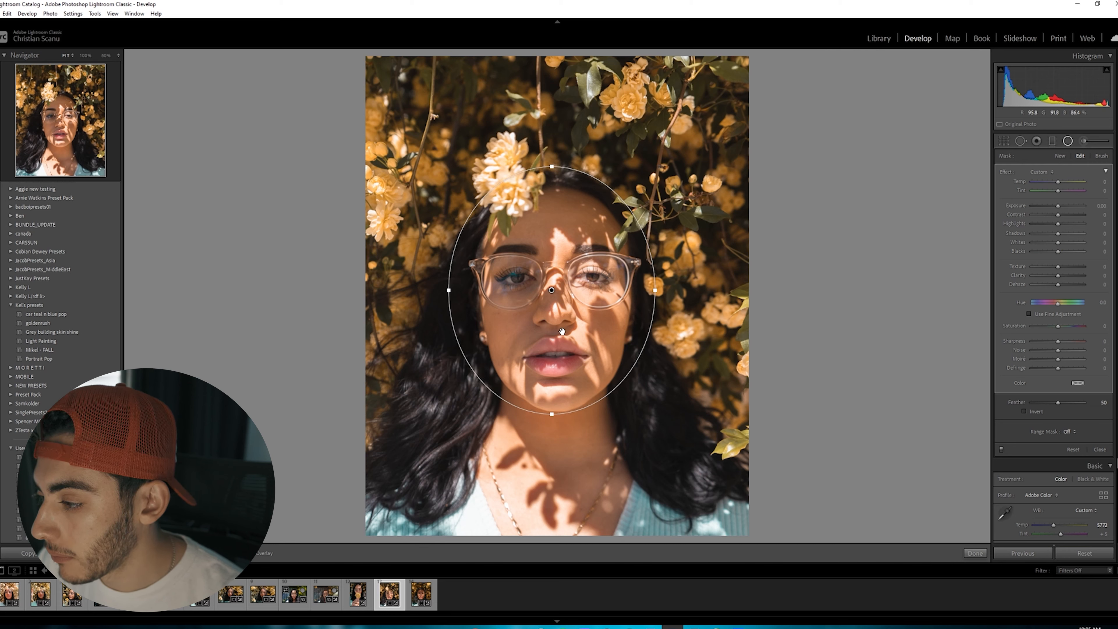
drag(562, 334, 565, 338)
Invert the face's radial filter and set its shadows to about 62
click(1024, 411)
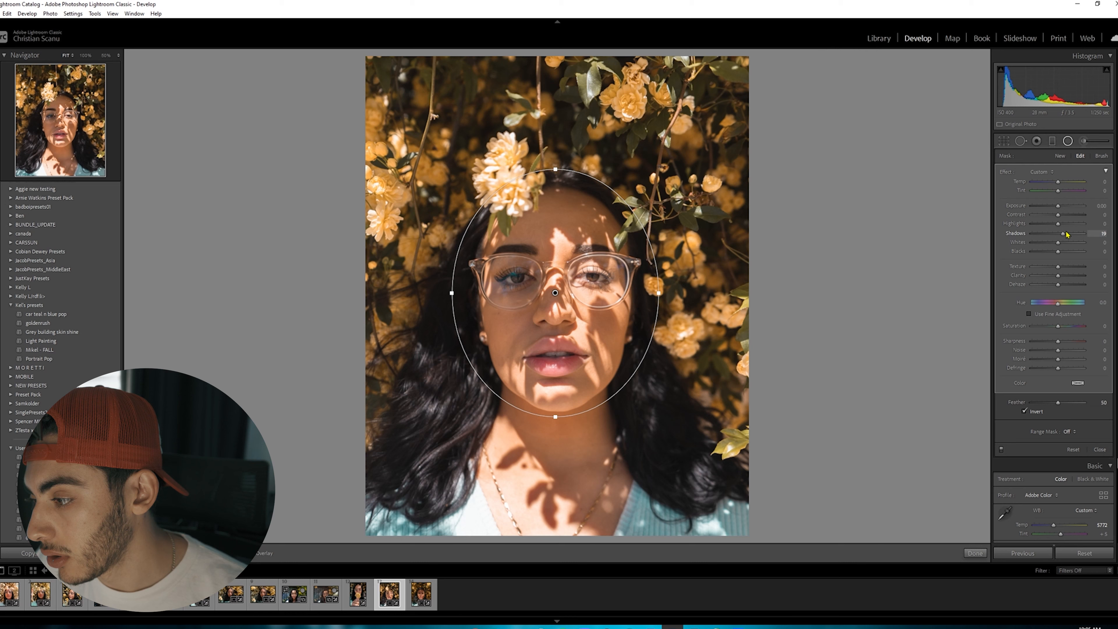
drag(1075, 234, 1076, 233)
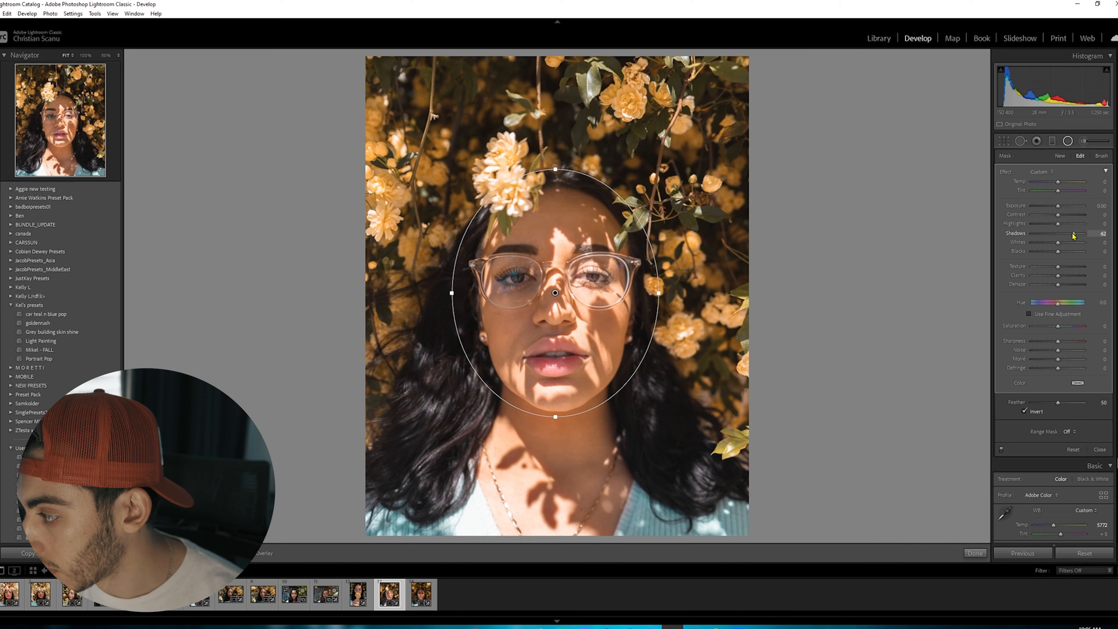
click(975, 553)
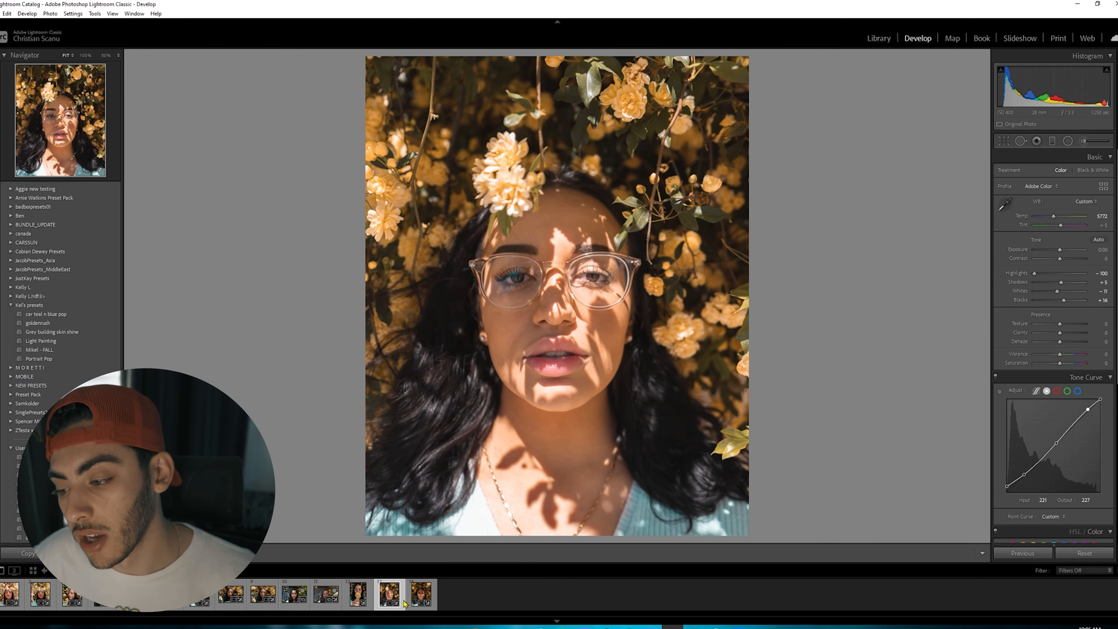
Open the horizontal portrait in front of the corrugated wall and compare its before and after versions
click(330, 602)
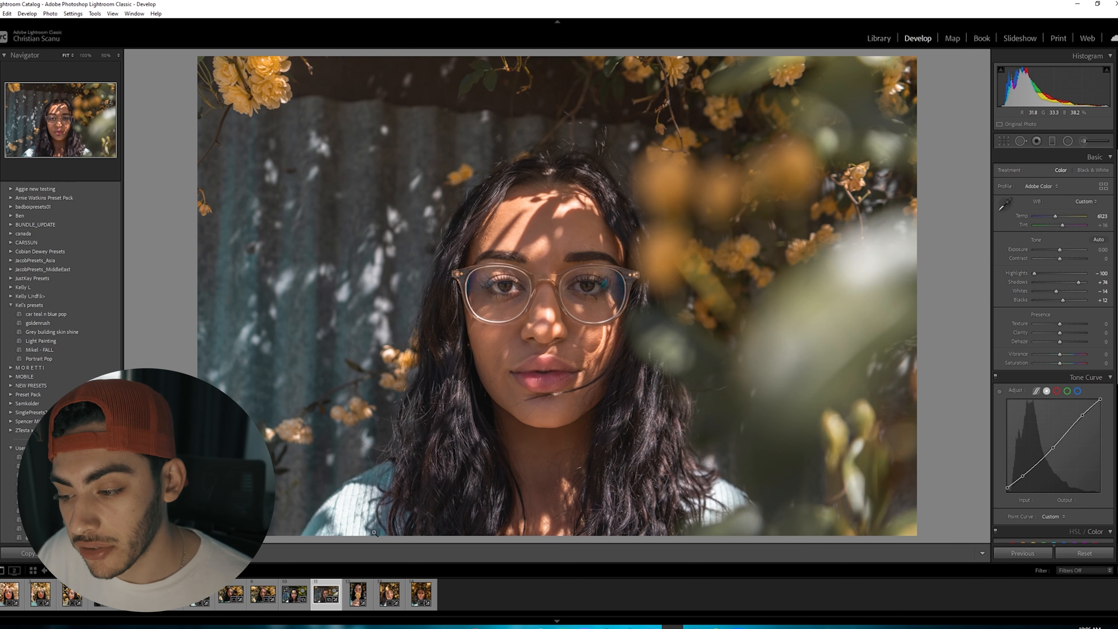
key(y)
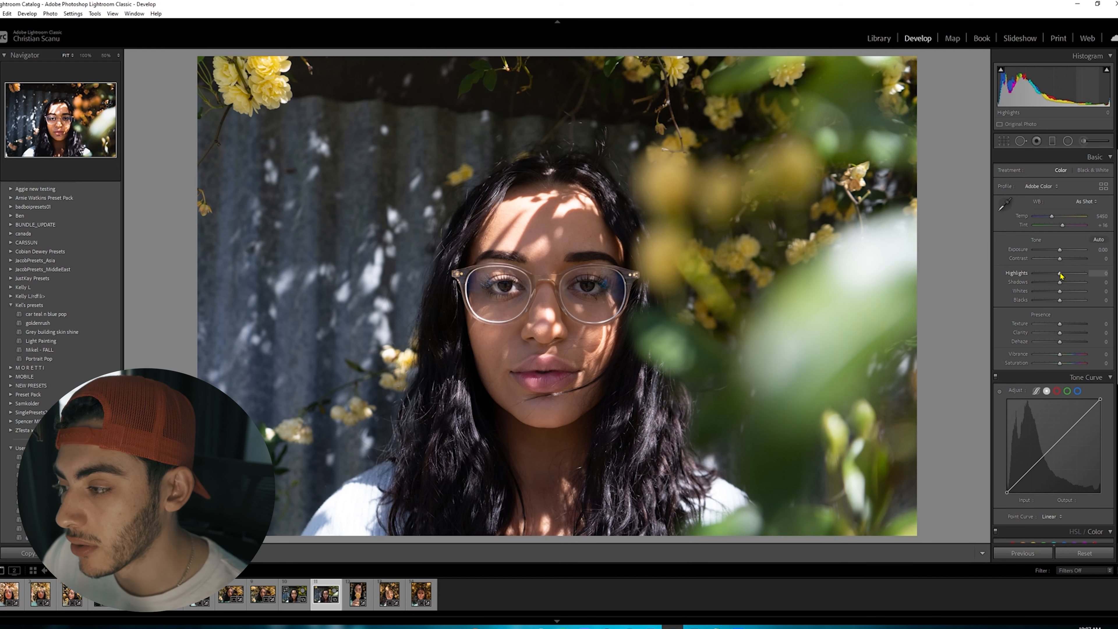
Set the horizontal portrait's highlights to -100, shadows to +56, temperature to 6561 and contrast to +4
drag(1059, 274, 965, 270)
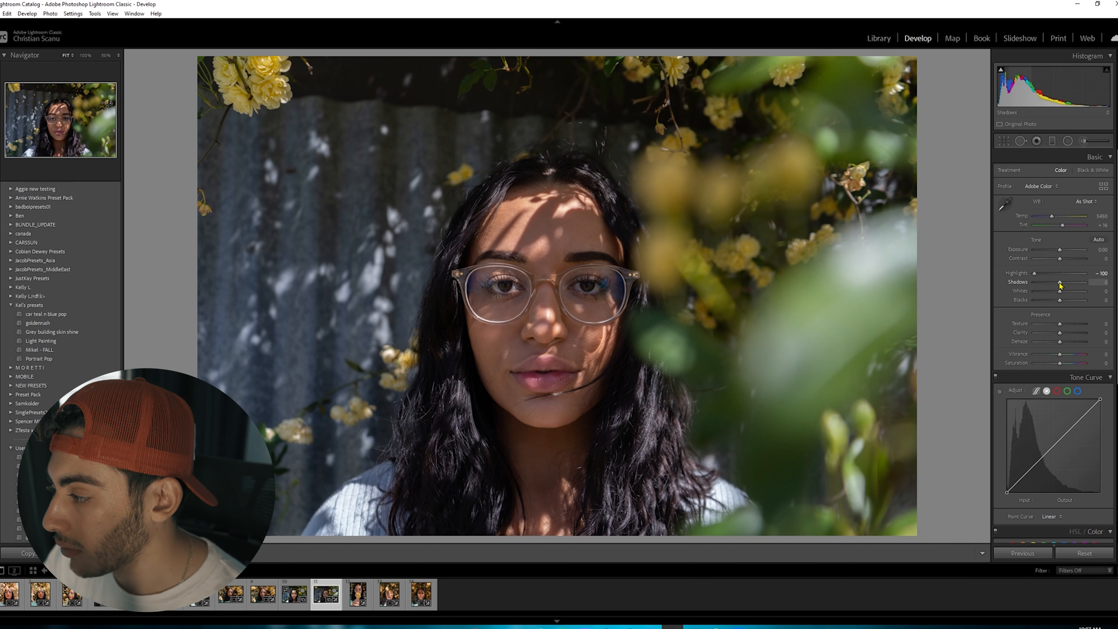
drag(1059, 286, 1074, 284)
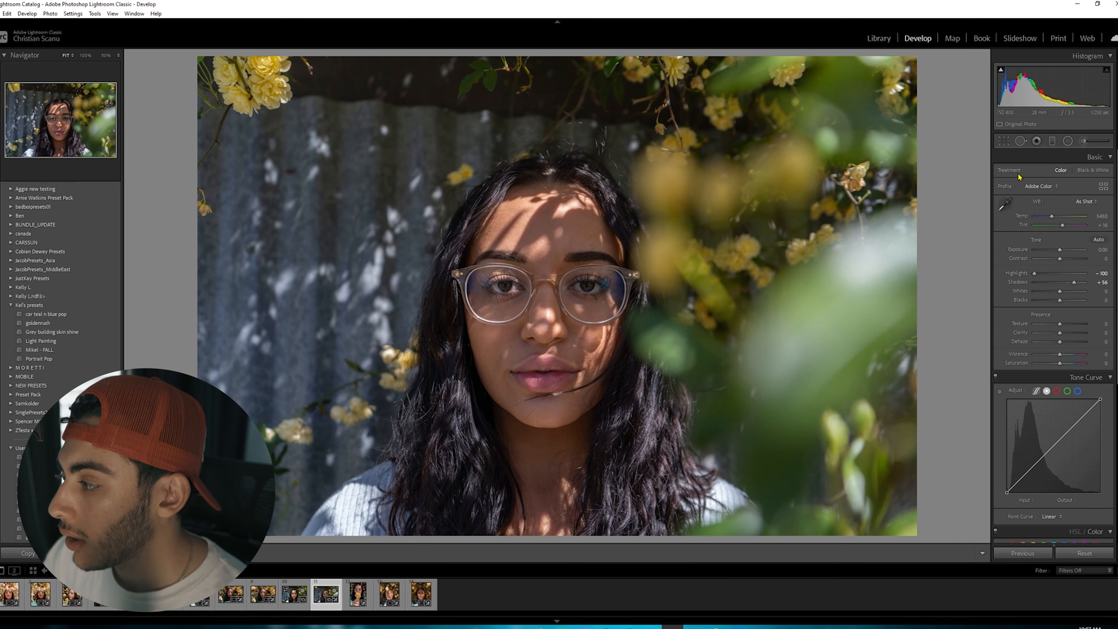
drag(1052, 216, 1058, 218)
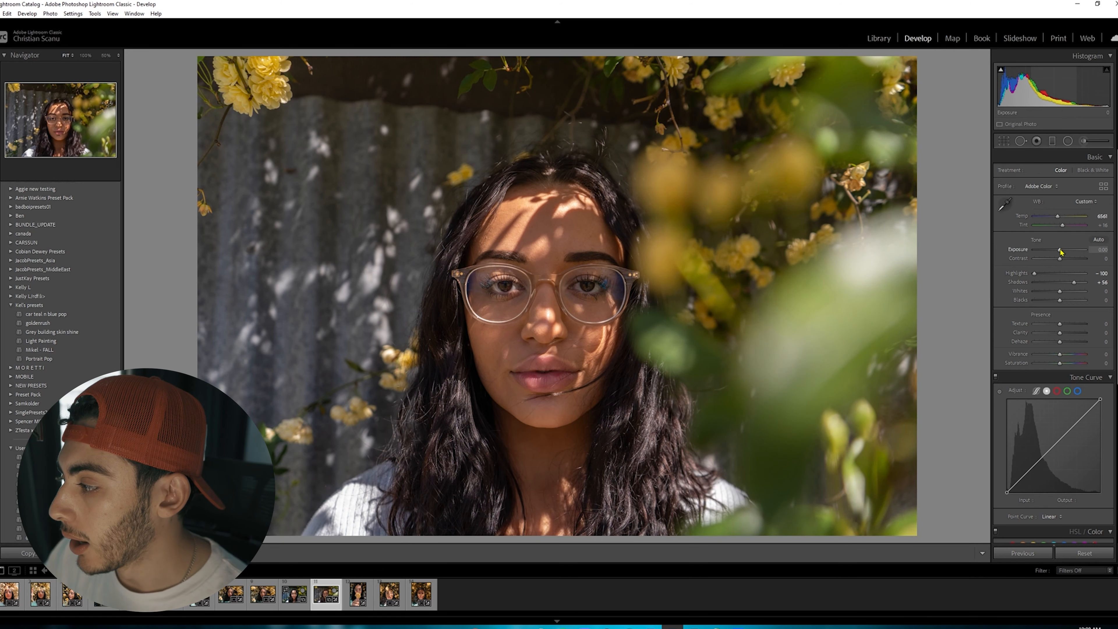
drag(1059, 261, 1061, 260)
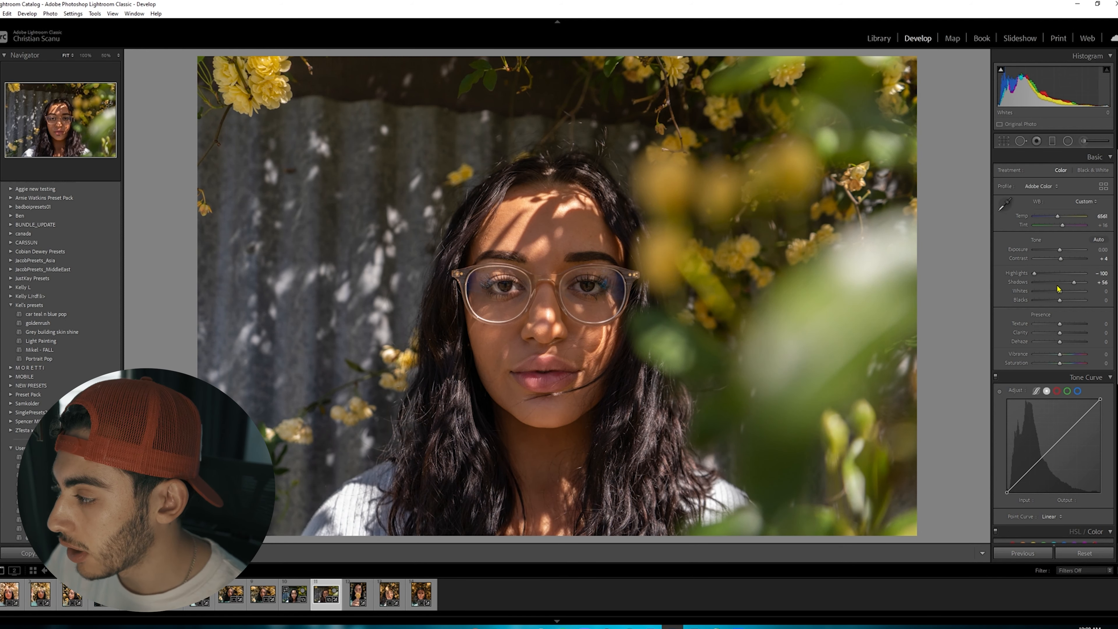
Try small adjustments to the horizontal portrait's whites and blacks
drag(1060, 292, 1053, 290)
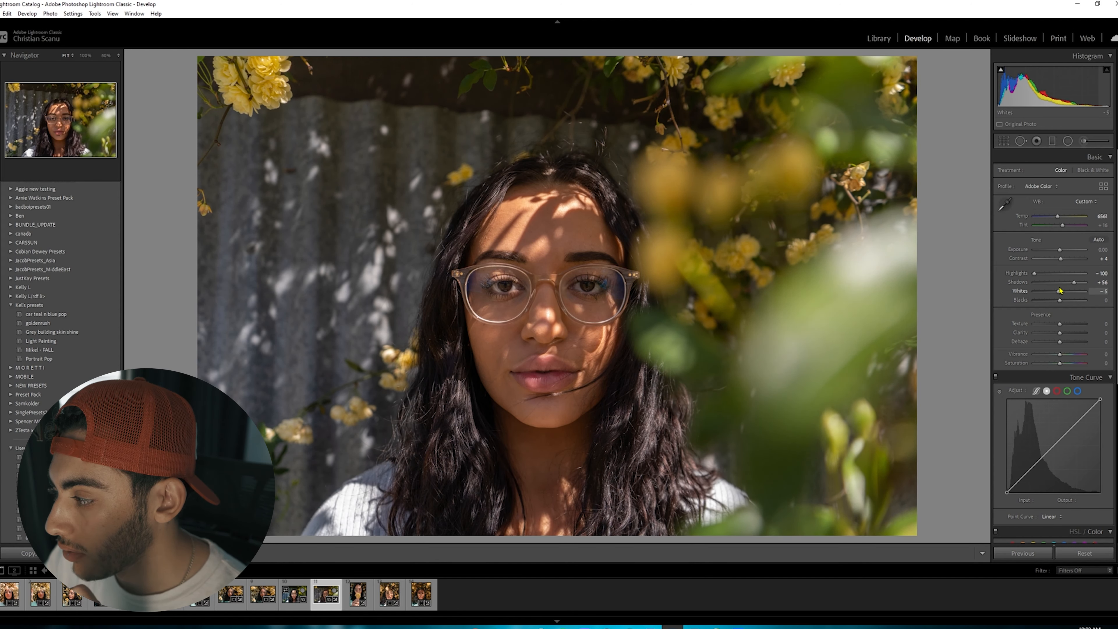
drag(1060, 300, 1060, 300)
drag(1060, 301, 1062, 301)
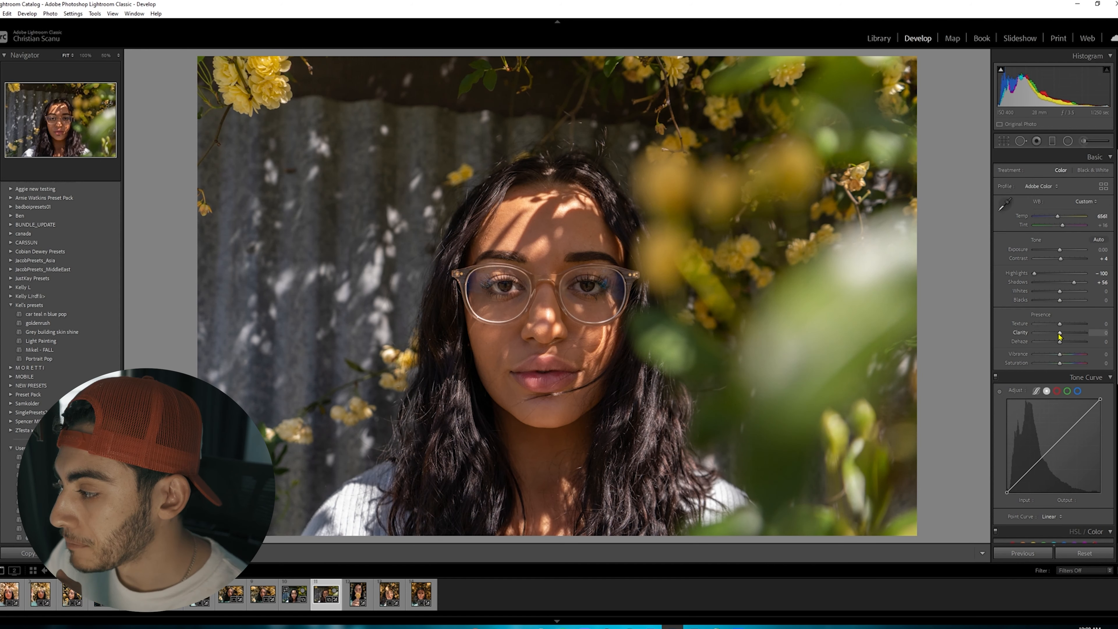
Lift the tone curve's black point and add shadow, midtone and highlight points, with shadows at 50/56 and highlights at 207/215
scroll(1046, 401, down, 3)
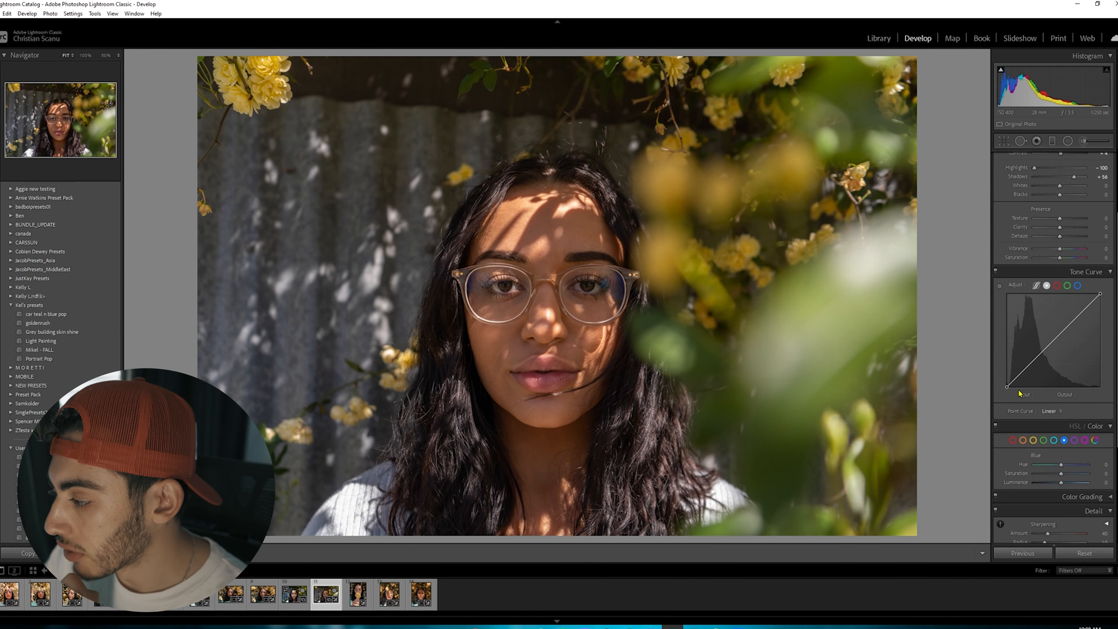
drag(1007, 386, 1083, 309)
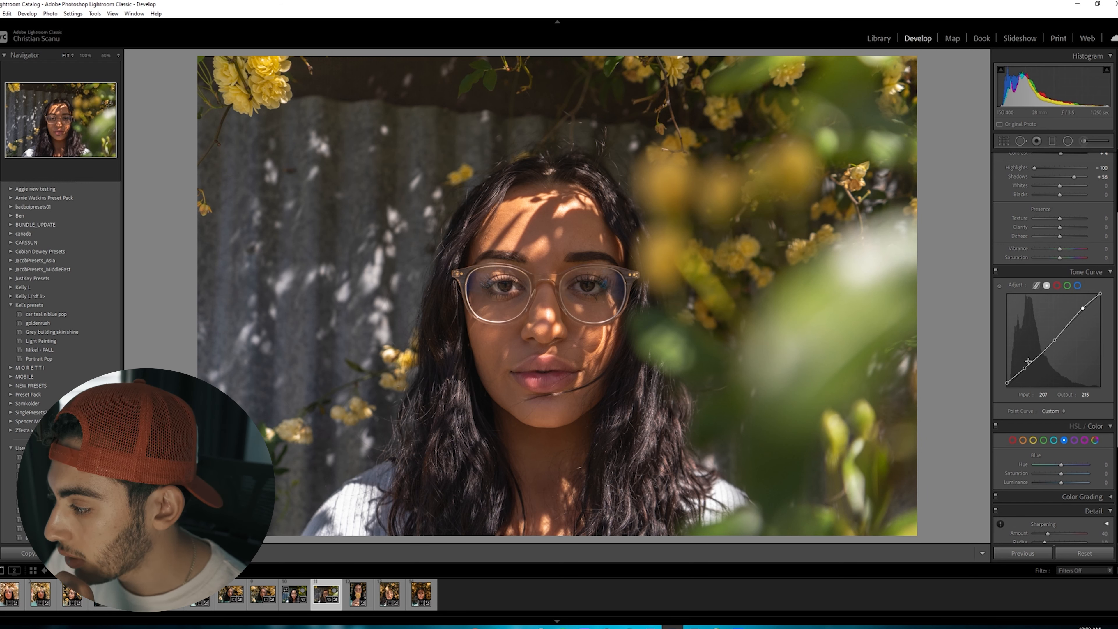
drag(1025, 370, 1025, 367)
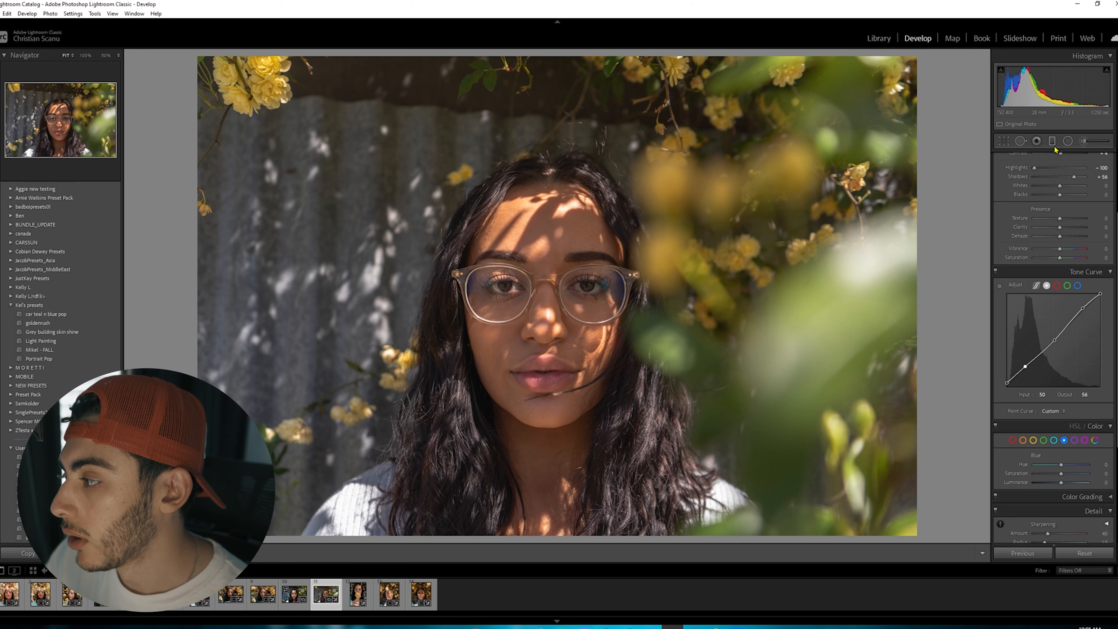
Place an inverted radial filter over the woman's face and raise its shadows to 52
key(shift+m)
drag(530, 258, 638, 392)
drag(529, 255, 544, 296)
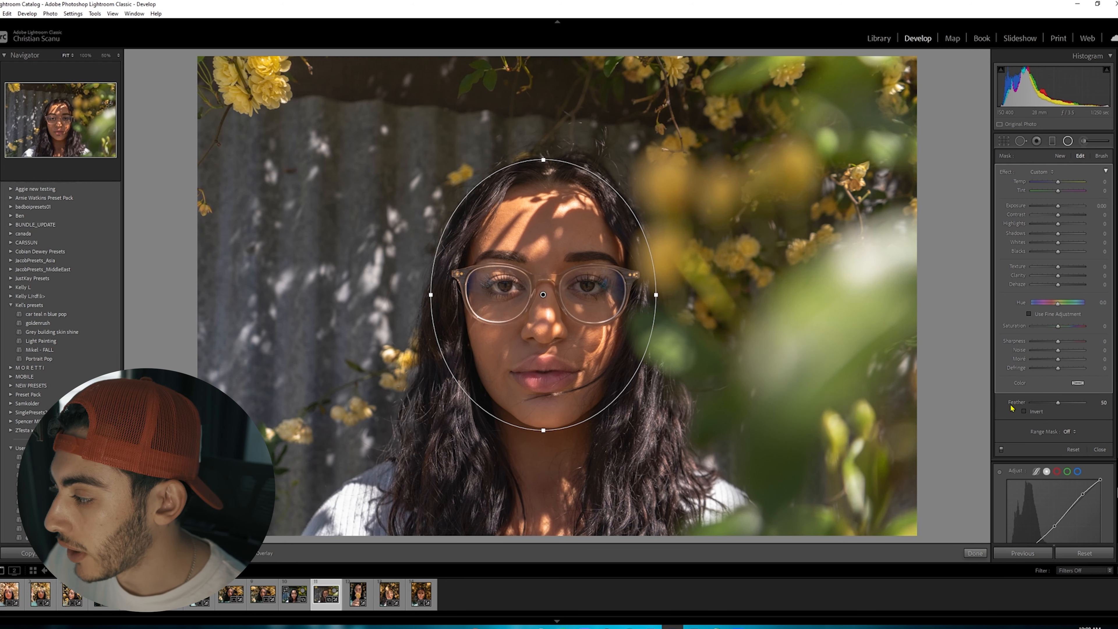
click(1024, 412)
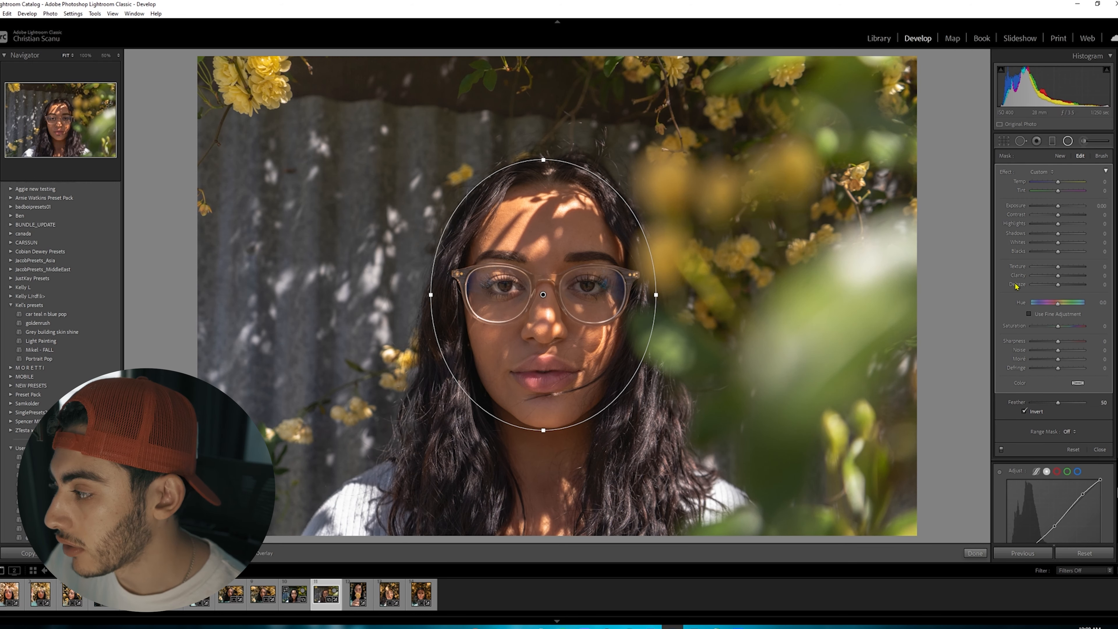
drag(1060, 234, 1071, 234)
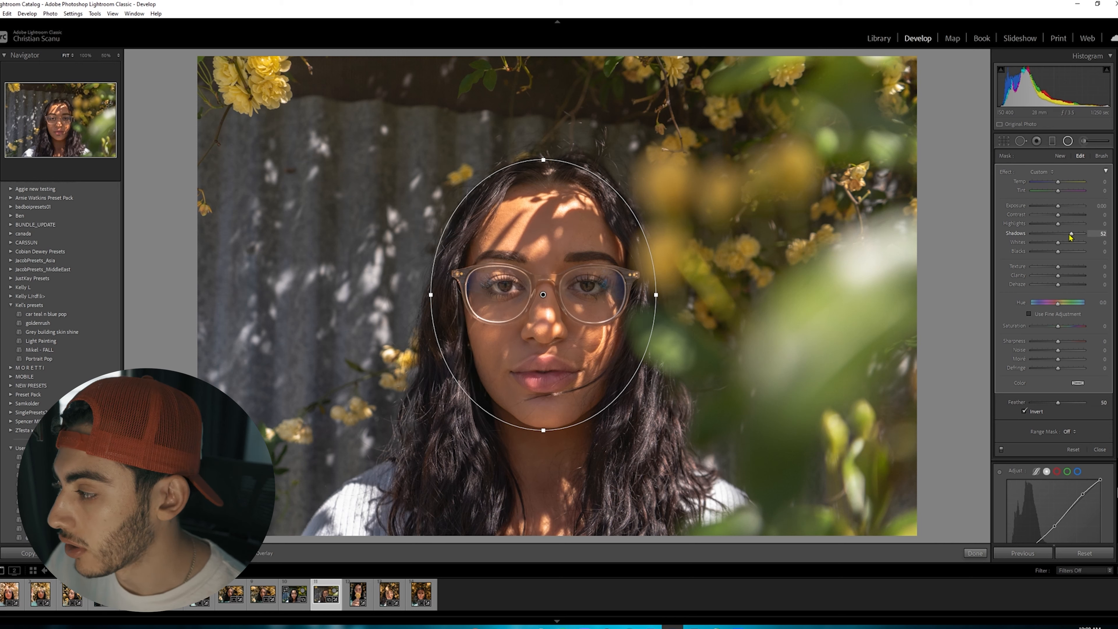
click(975, 552)
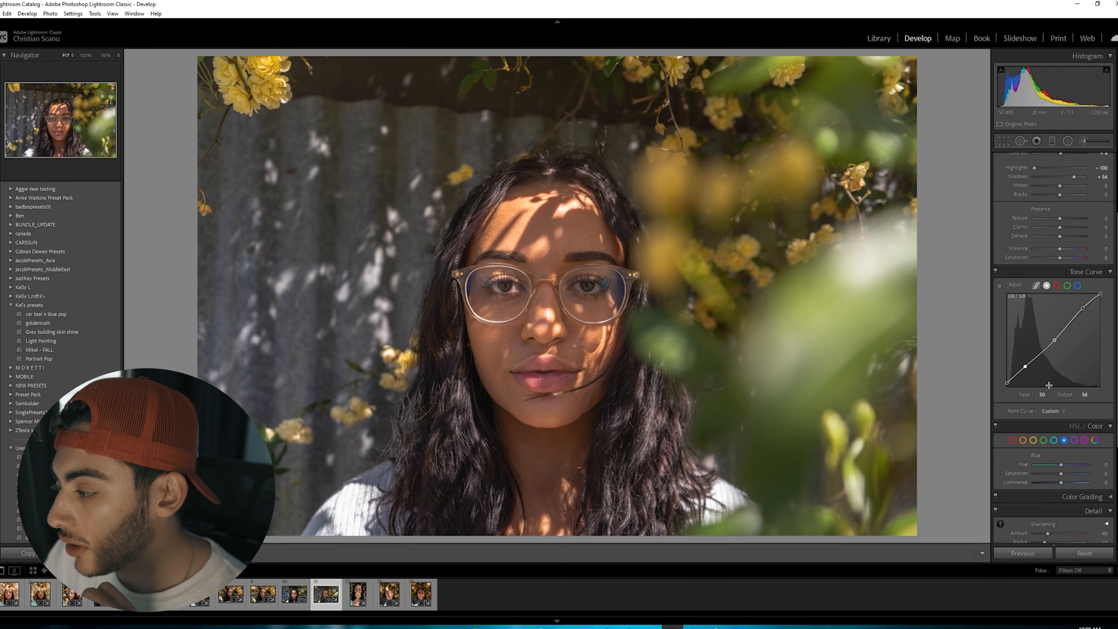
Adjust the yellows in the color mixer to hue -63, saturation +13 and luminance +23
scroll(1037, 442, down, 3)
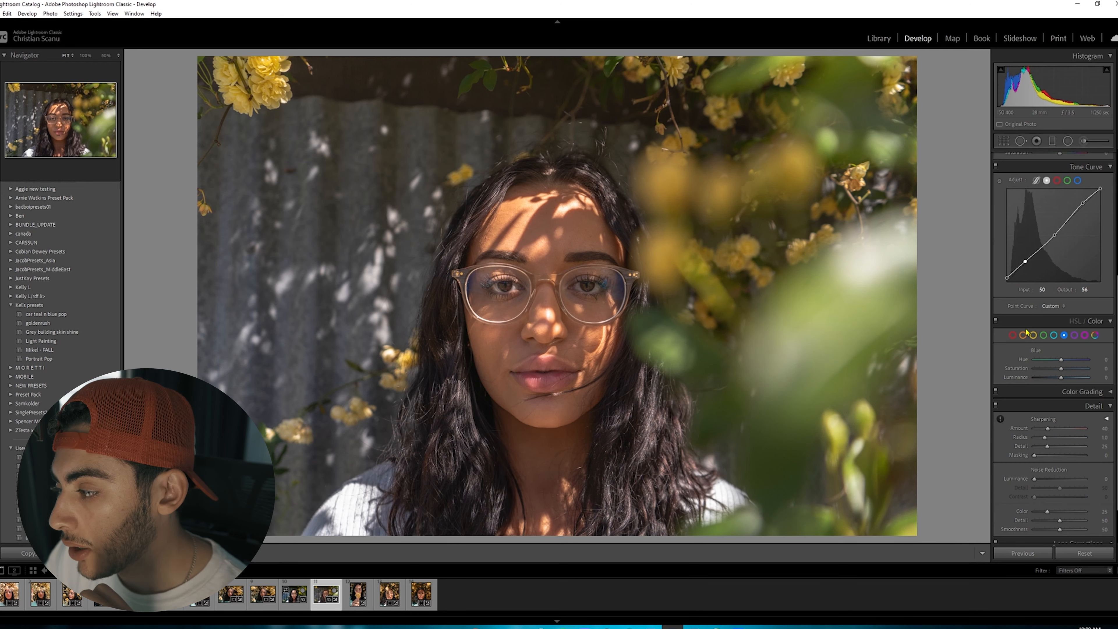
click(1035, 334)
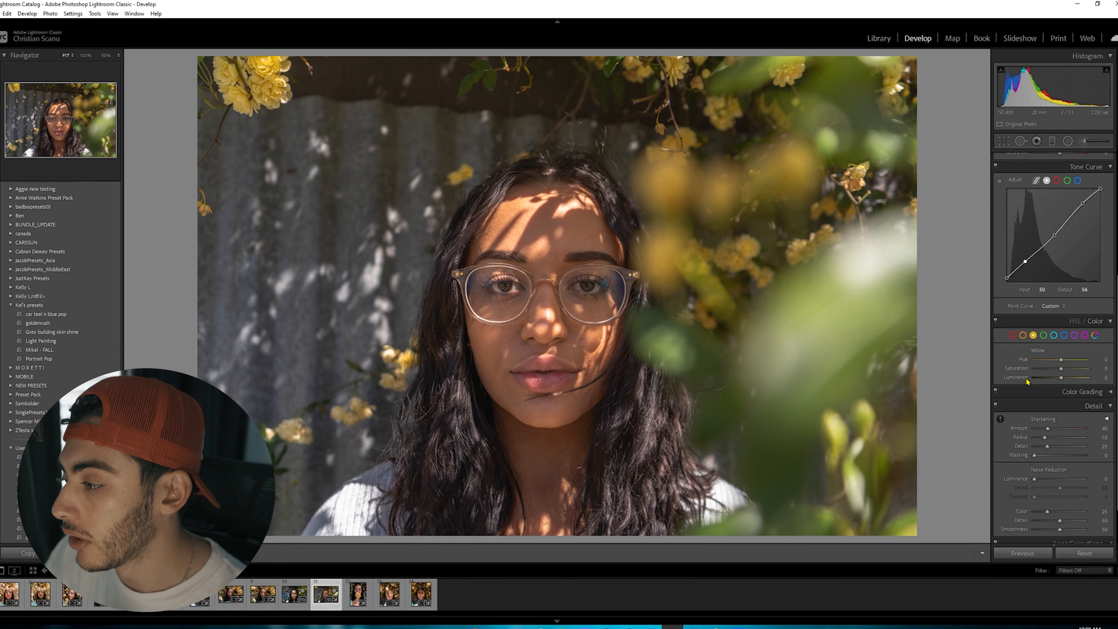
drag(1060, 361, 1044, 367)
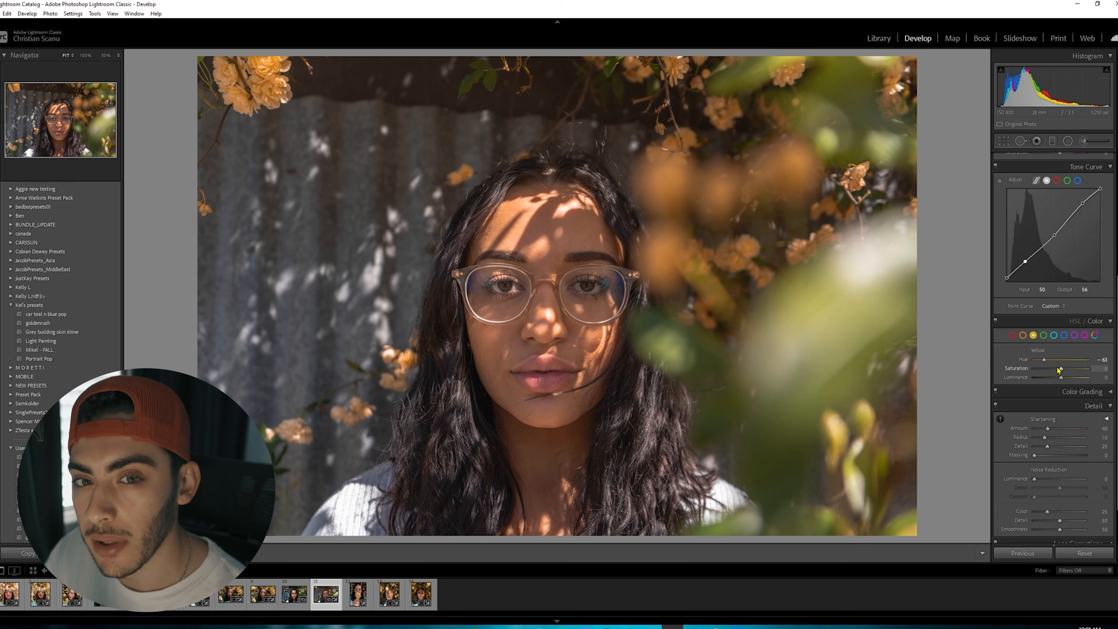
drag(1060, 378, 1070, 380)
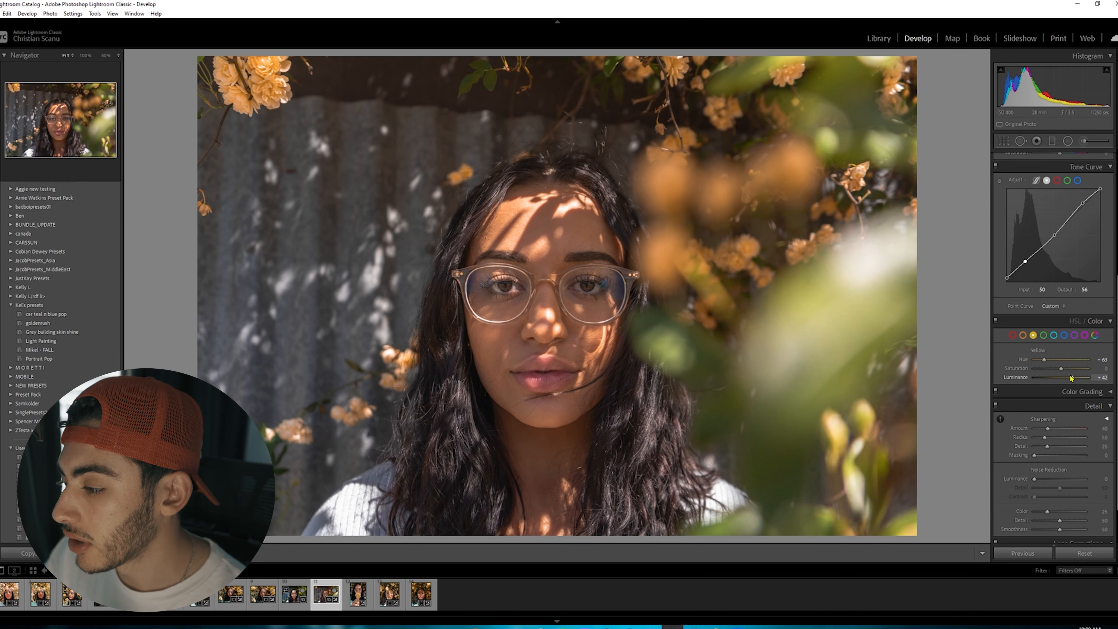
drag(1068, 380, 1066, 378)
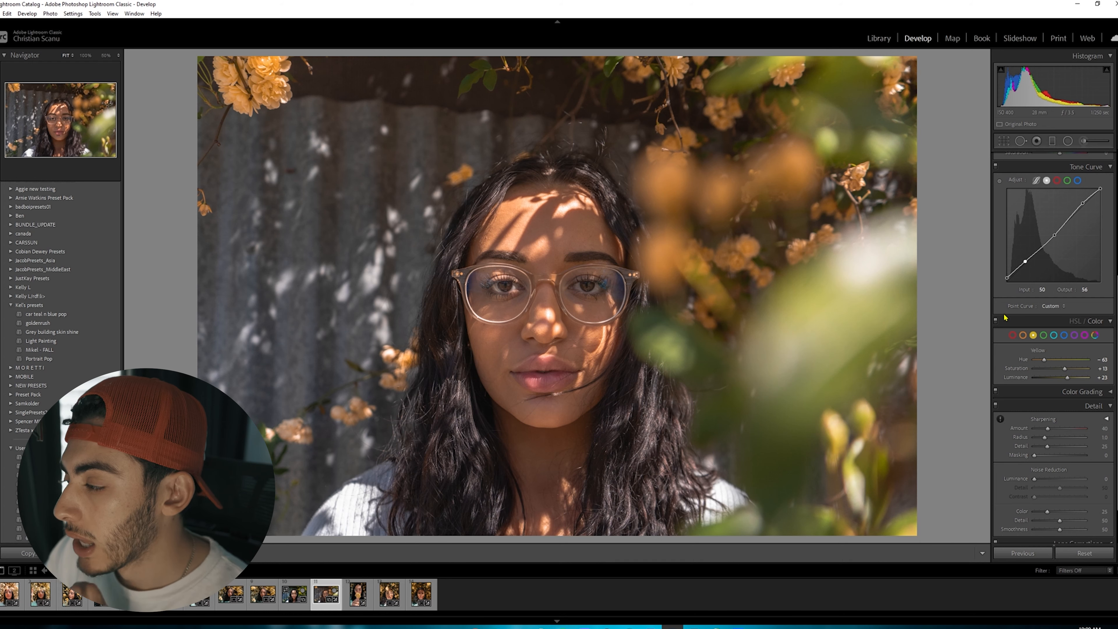
Set the greens to hue -78, saturation -37 and luminance -15, and the oranges to saturation -12 and luminance -10
mouse_move(1061, 359)
mouse_down()
mouse_move(1032, 360)
mouse_move(1056, 378)
mouse_up()
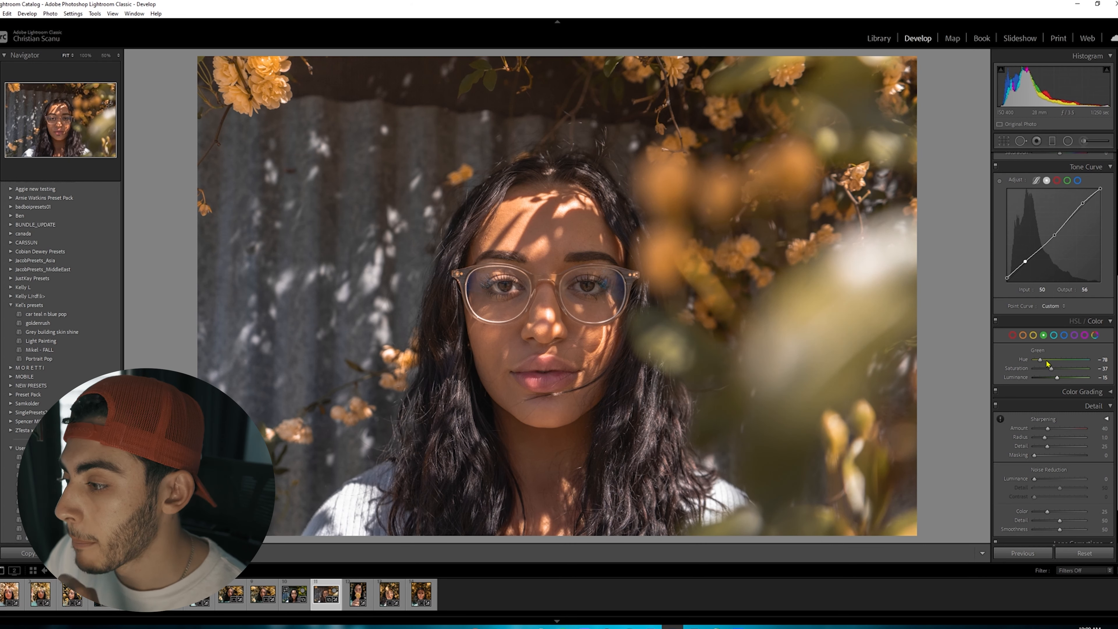
scroll(1008, 190, up, 3)
scroll(1021, 387, down, 1)
click(1022, 440)
scroll(1023, 442, down, 1)
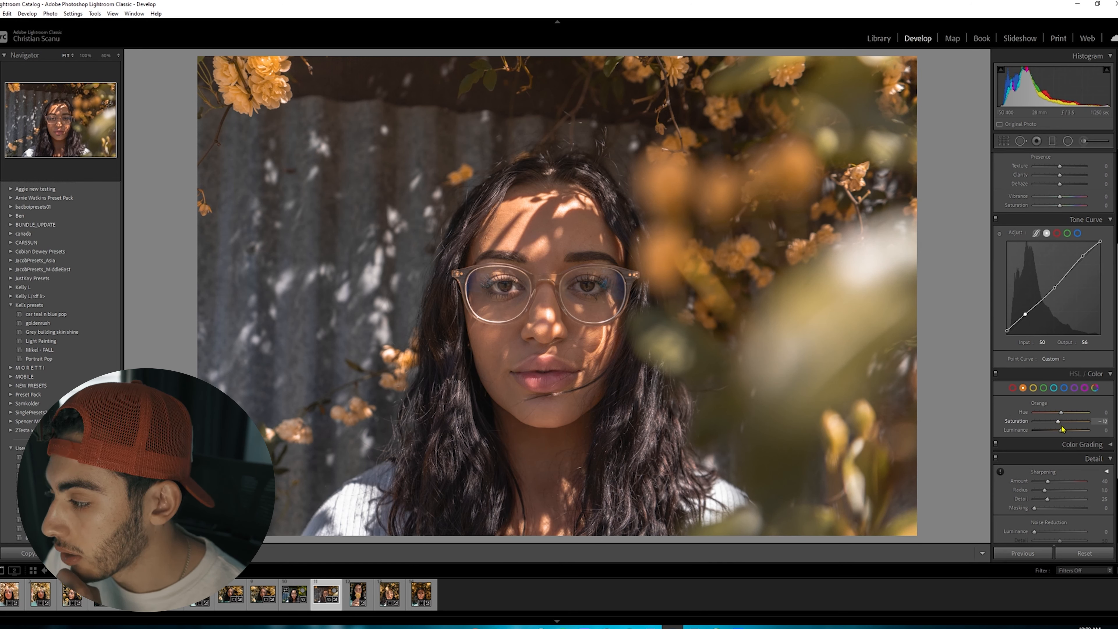
drag(1058, 433, 1058, 433)
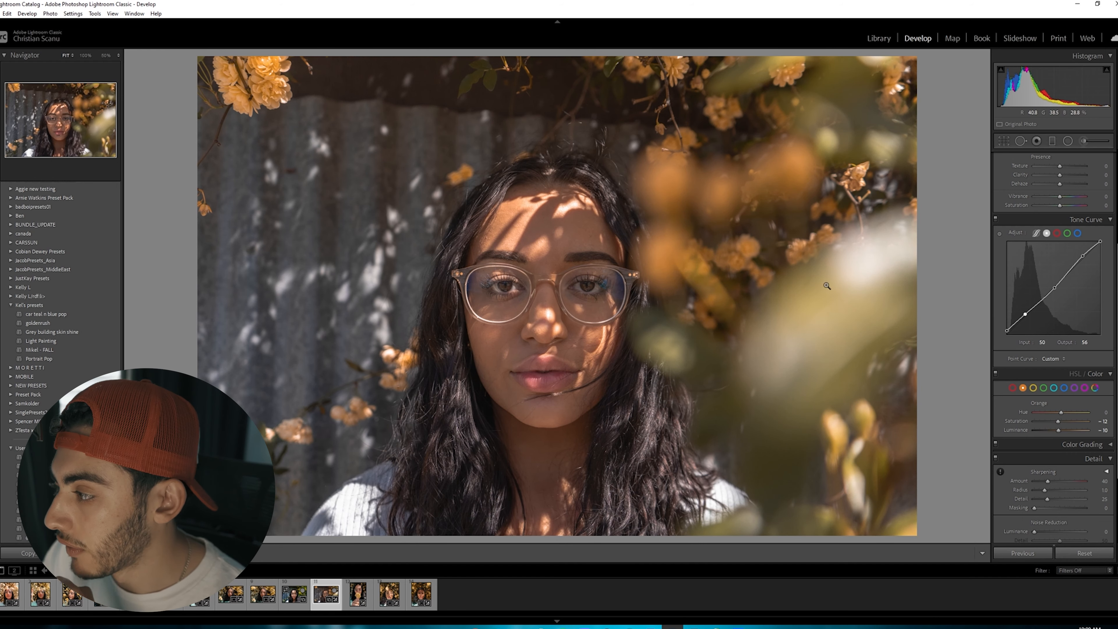
Shift the blues toward teal with hue -58, saturation +3 and luminance +15
click(1063, 388)
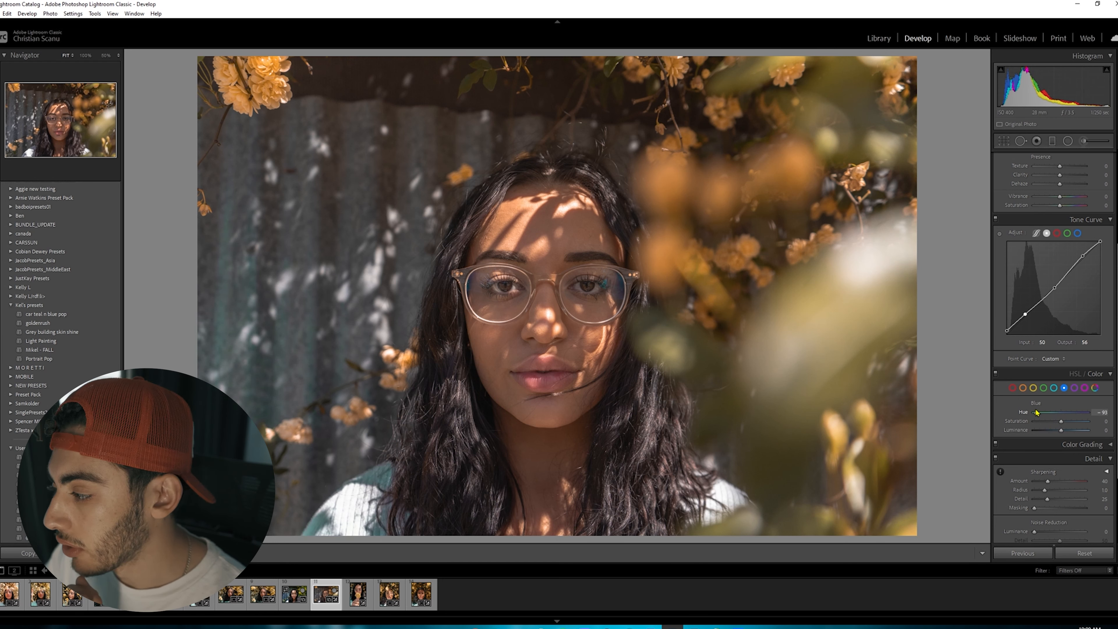
drag(1042, 412, 1041, 412)
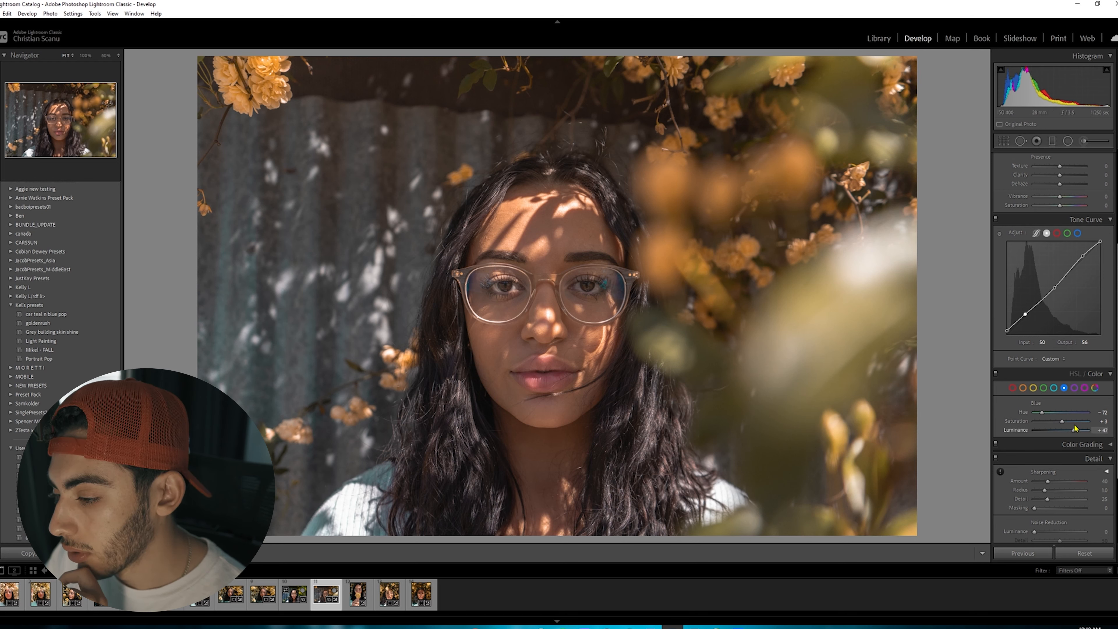
drag(1060, 430, 1063, 427)
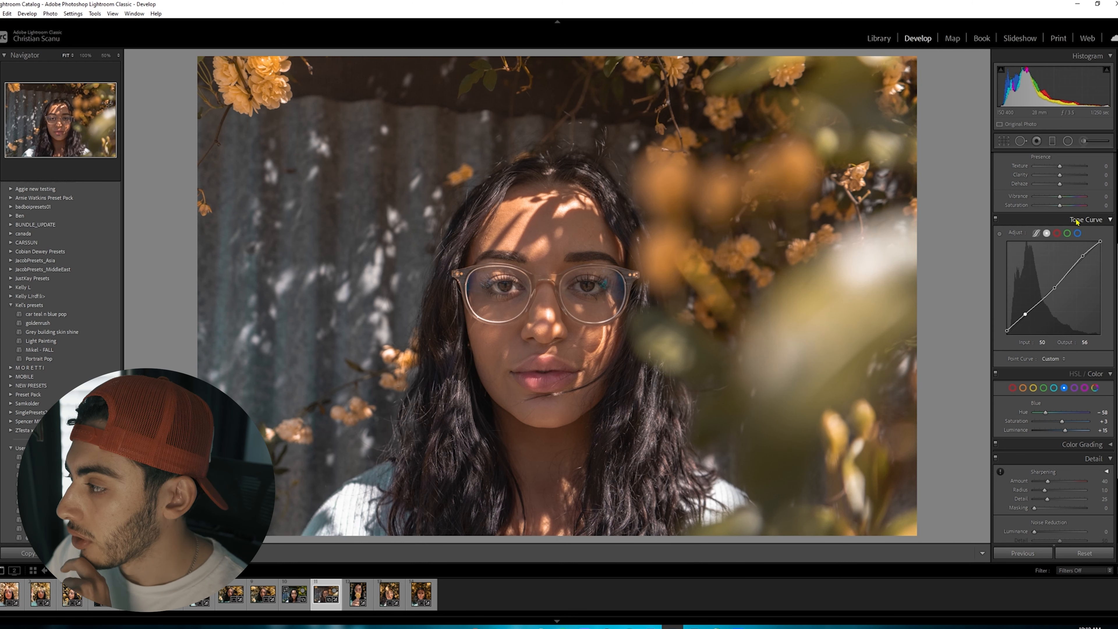
Brush over the lips with shadows 16, texture -22, clarity -16 and saturation 16, and compare the whole photo's before and after versions
click(1084, 141)
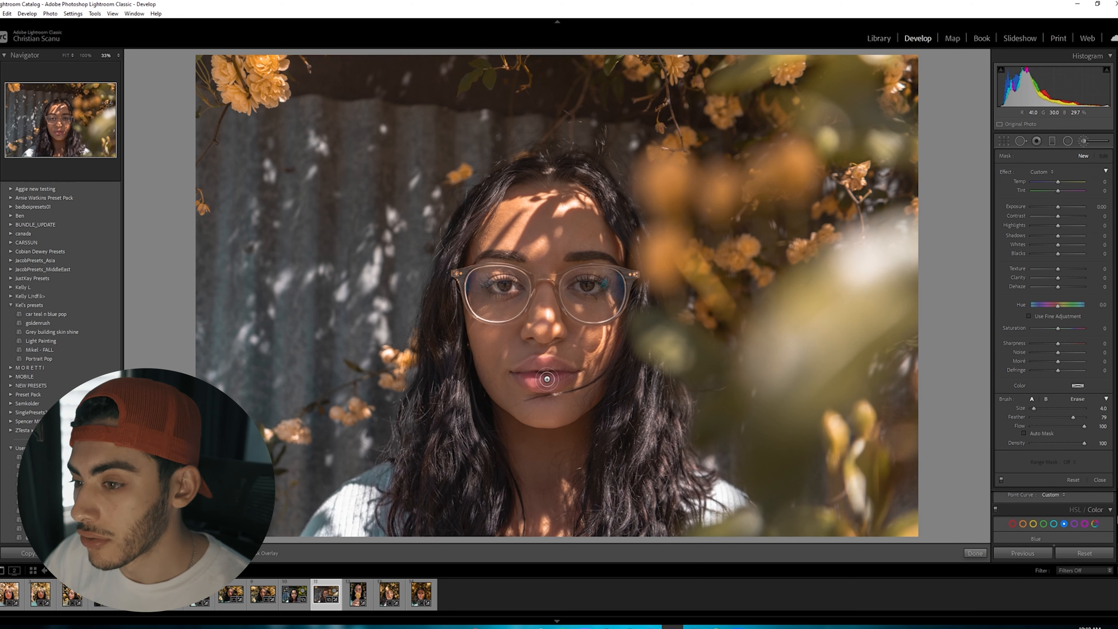
key(z)
key(ctrl+equal)
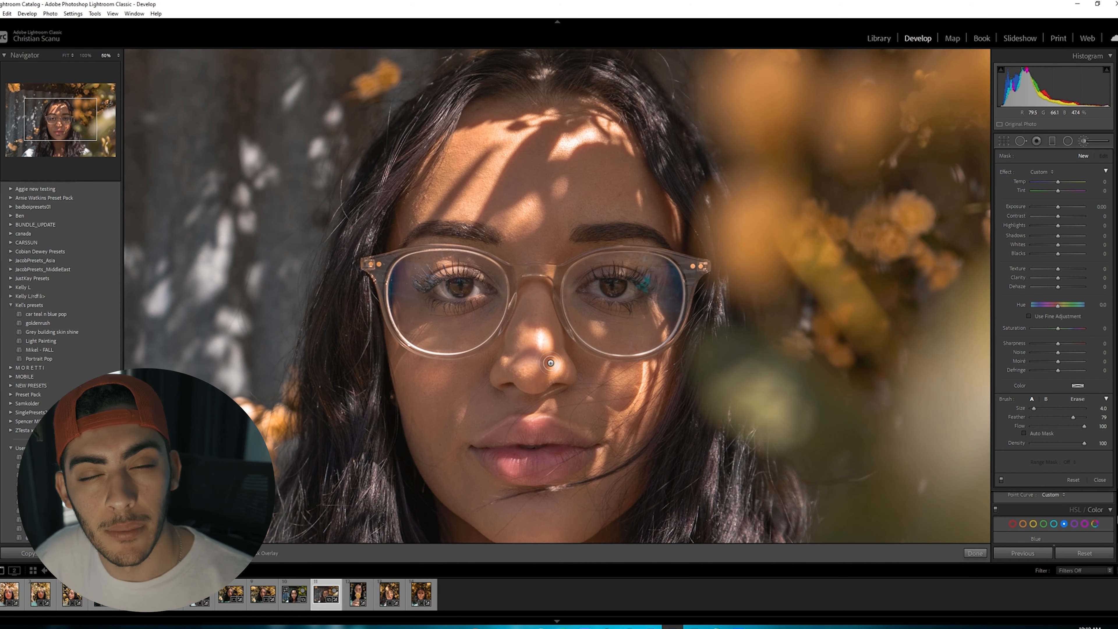
drag(55, 124, 54, 135)
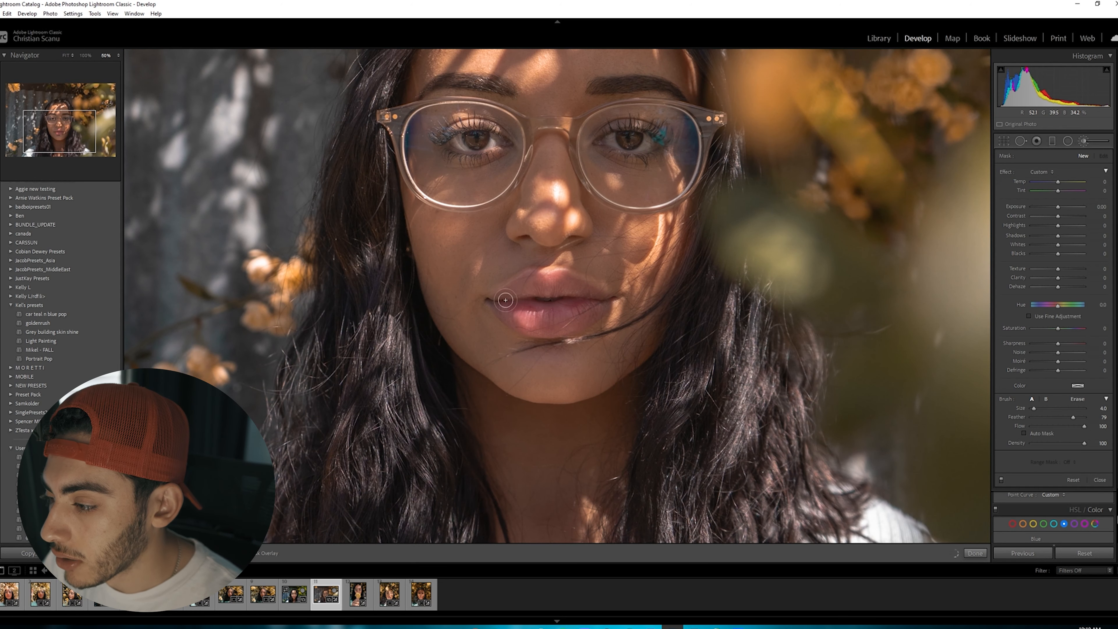
mouse_move(514, 303)
mouse_down()
mouse_move(589, 298)
mouse_move(604, 323)
mouse_up()
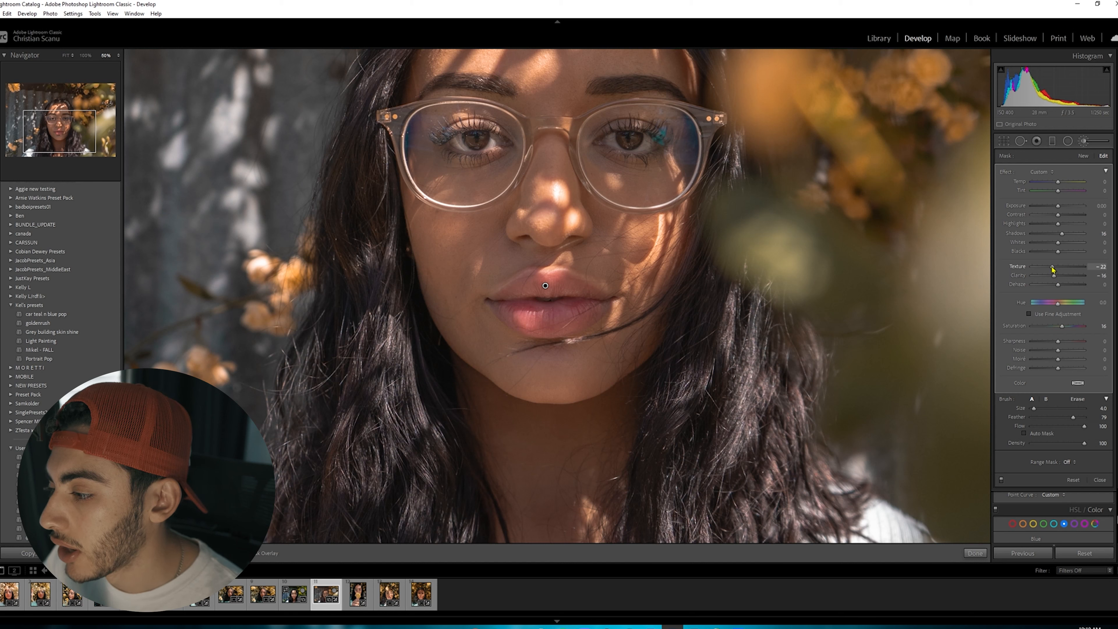
click(975, 553)
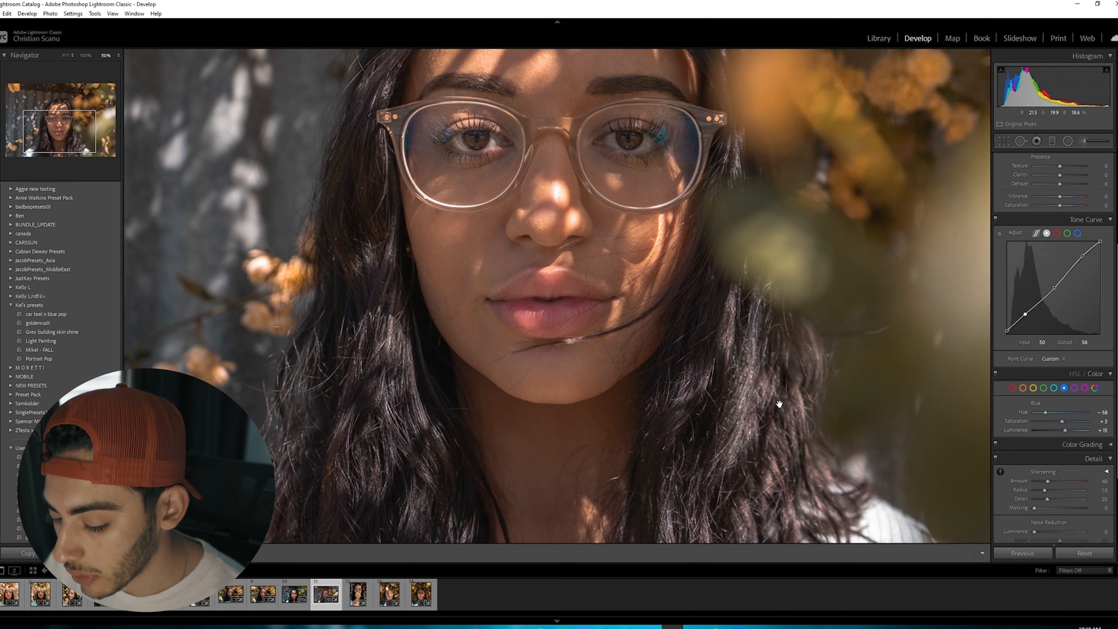
click(65, 57)
key(y)
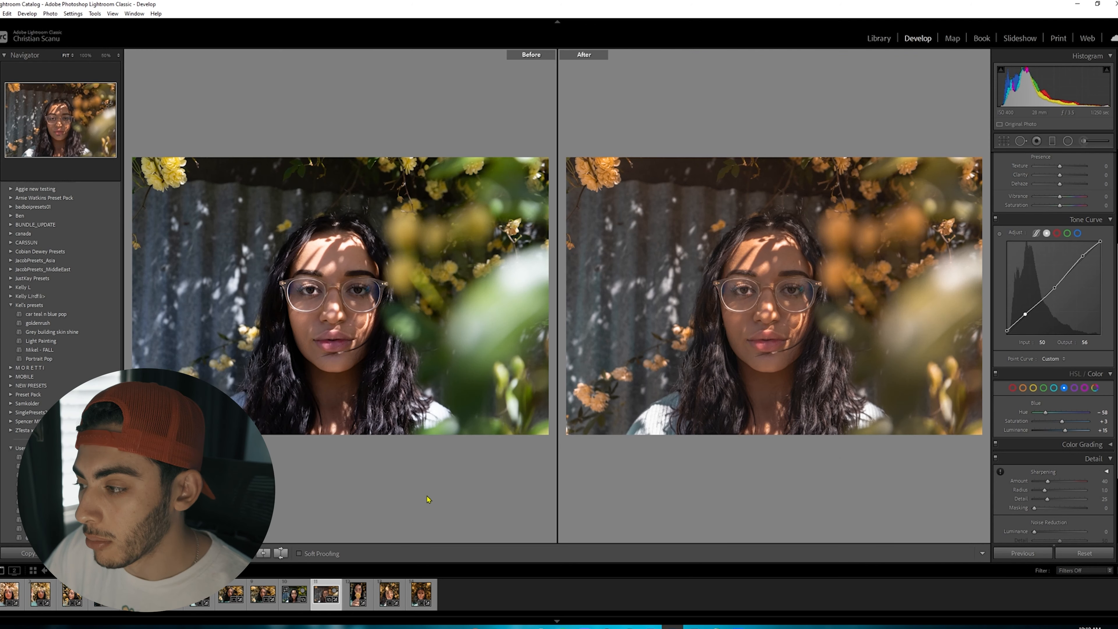